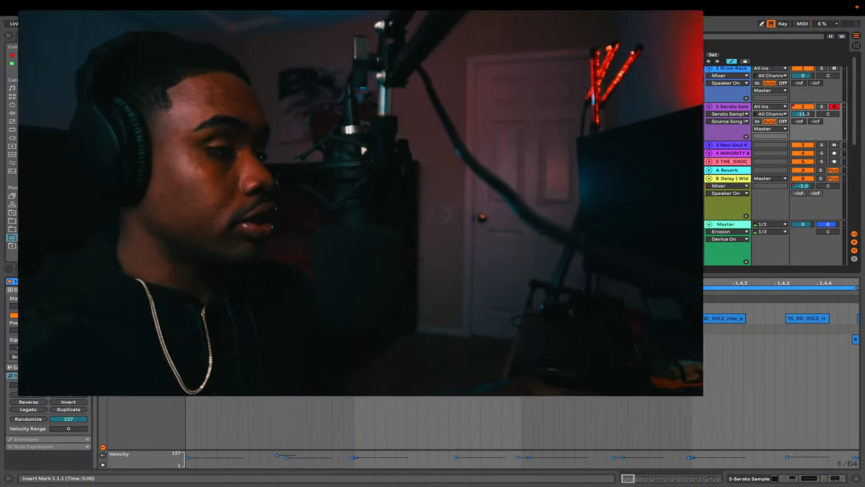
Step: Start playback of the Drum Rack and Serato Sample arrangement
key(space)
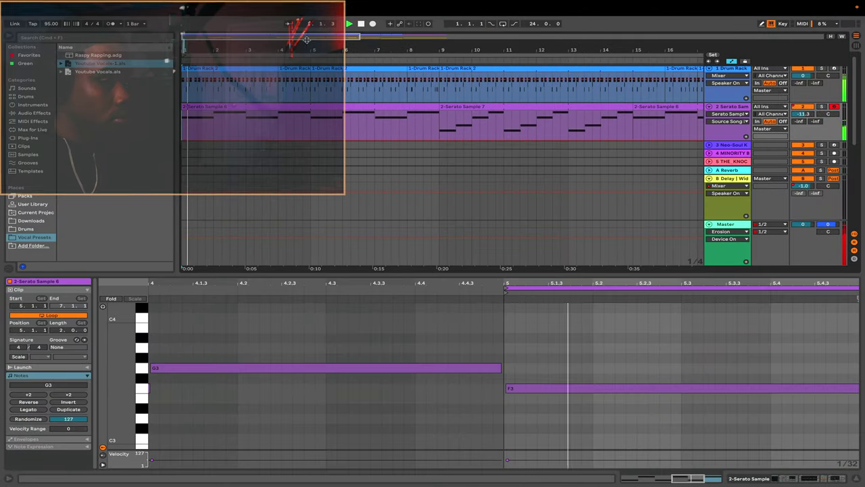
Step: Zoom out to the full song and scroll through the tracks, zoom into bars 11–19, then zoom back out
key(minus)
key(minus)
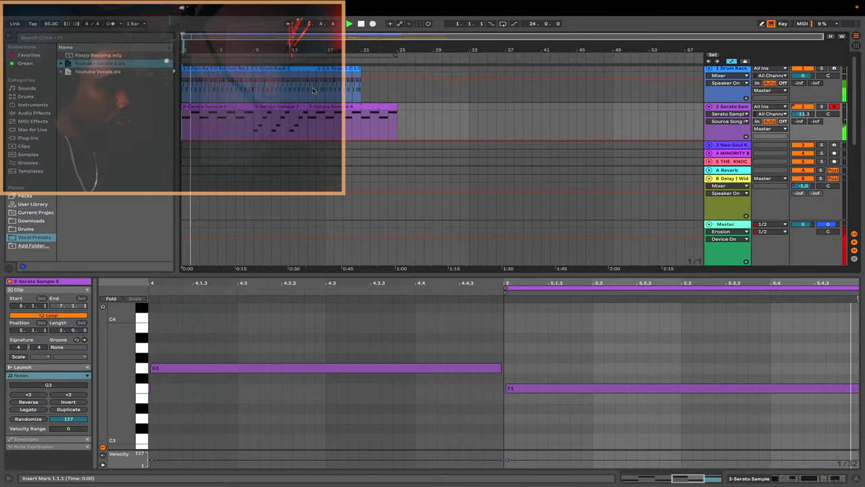
scroll(313, 90, down, 4)
scroll(313, 90, down, 1)
scroll(313, 90, up, 5)
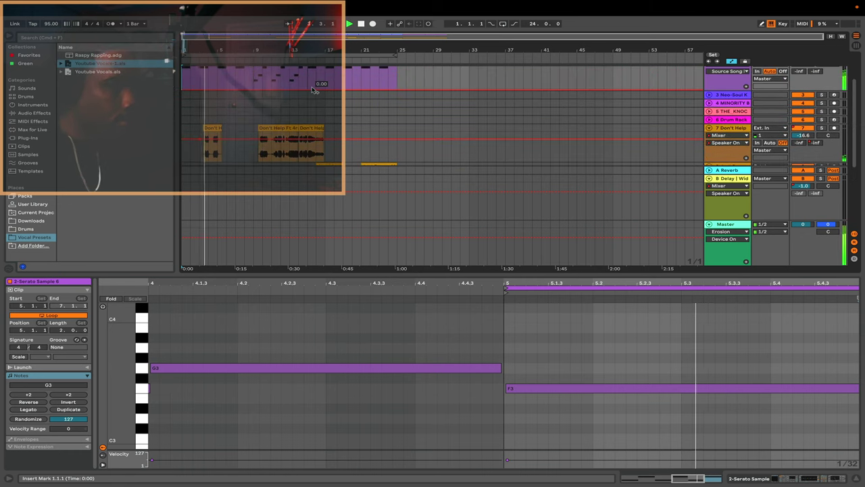
scroll(297, 95, up, 6)
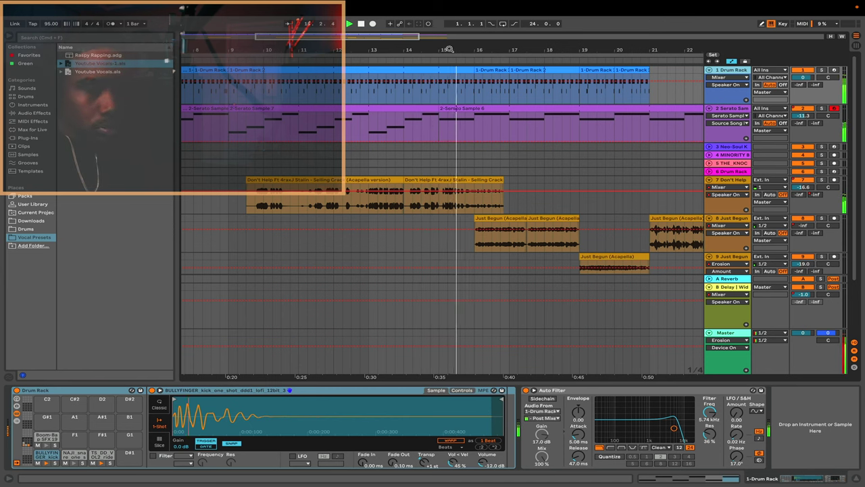
drag(438, 48, 350, 49)
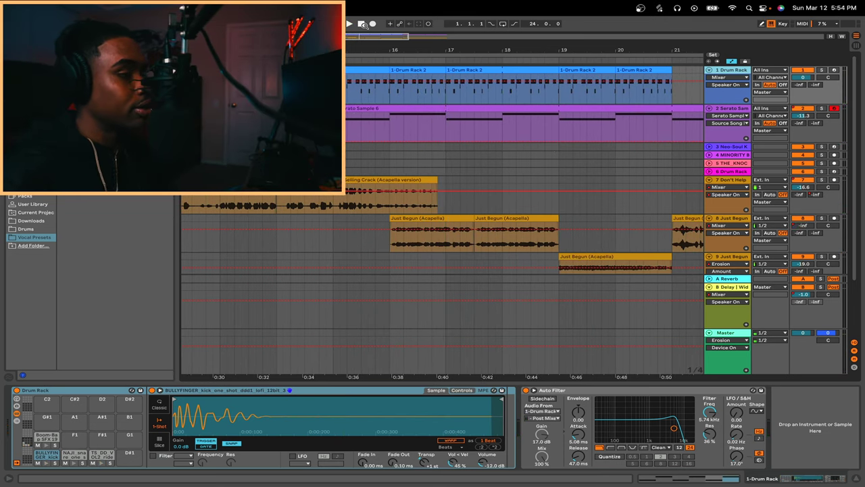
drag(361, 49, 315, 32)
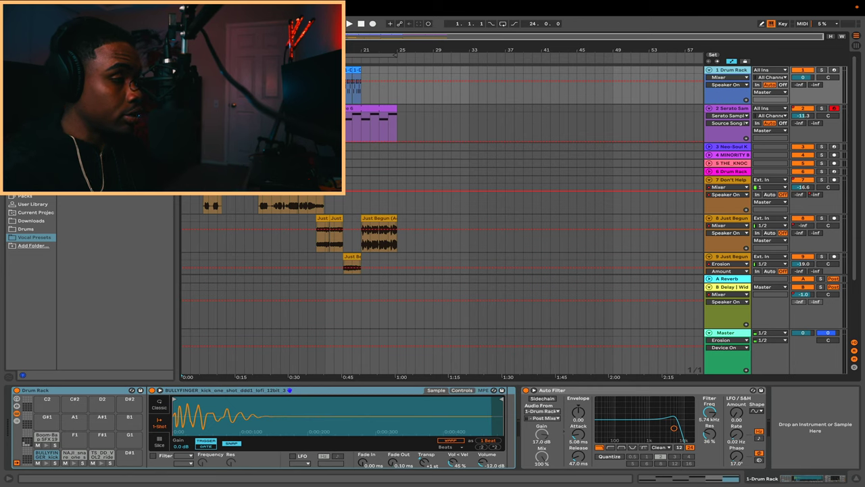
Step: Open Serato Sample on track 2 to browse the chopped 'Shaolin Monk Motherfunk' waveform, then resume playback
click(732, 109)
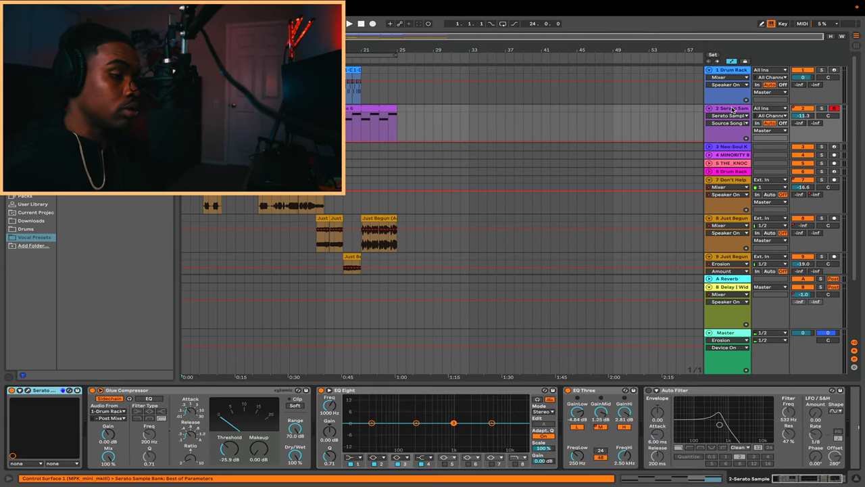
click(29, 393)
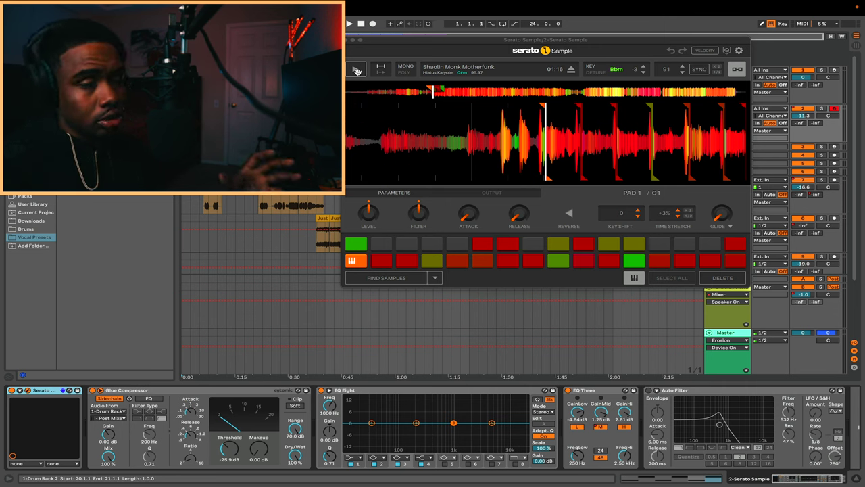
click(356, 70)
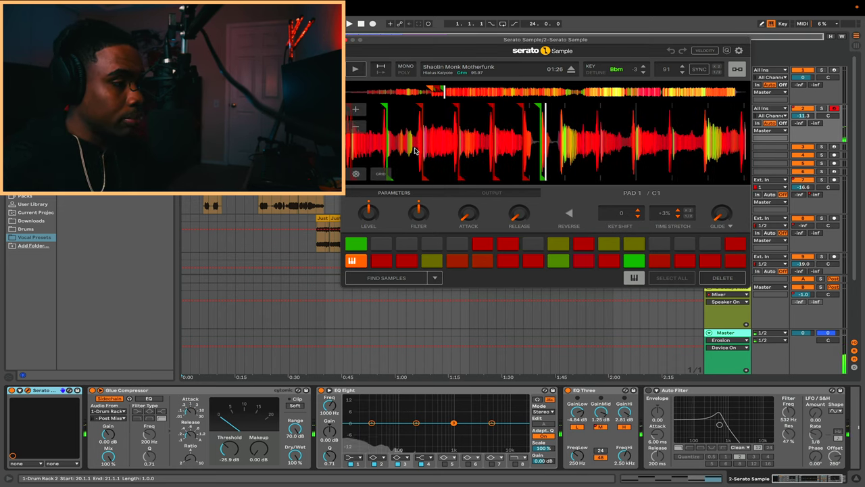
scroll(471, 138, down, 3)
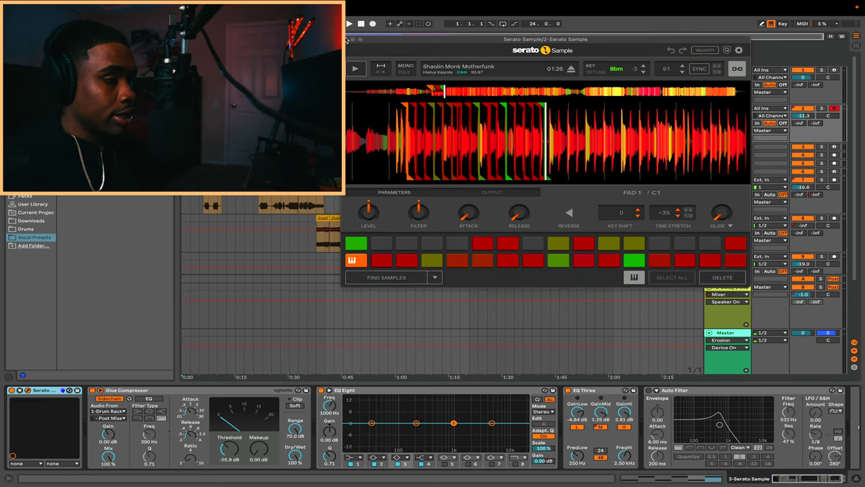
click(349, 38)
key(space)
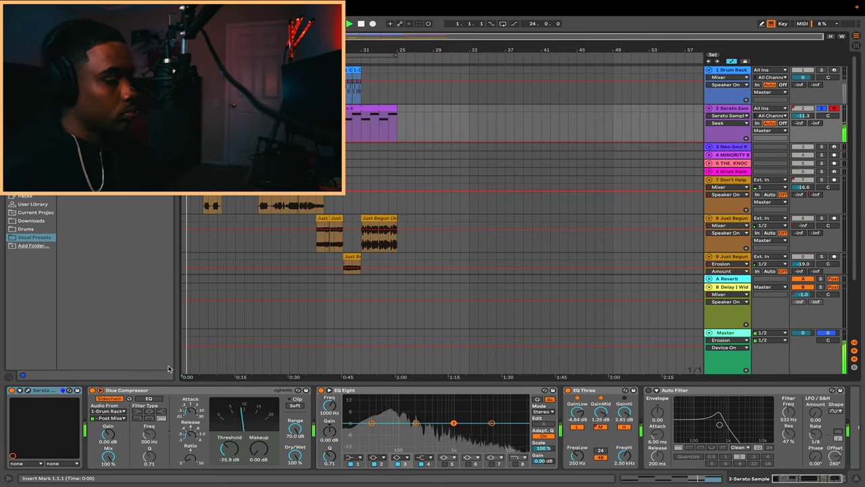
Step: Reopen the Serato Sample window, unsolo its track and resume playback
click(27, 391)
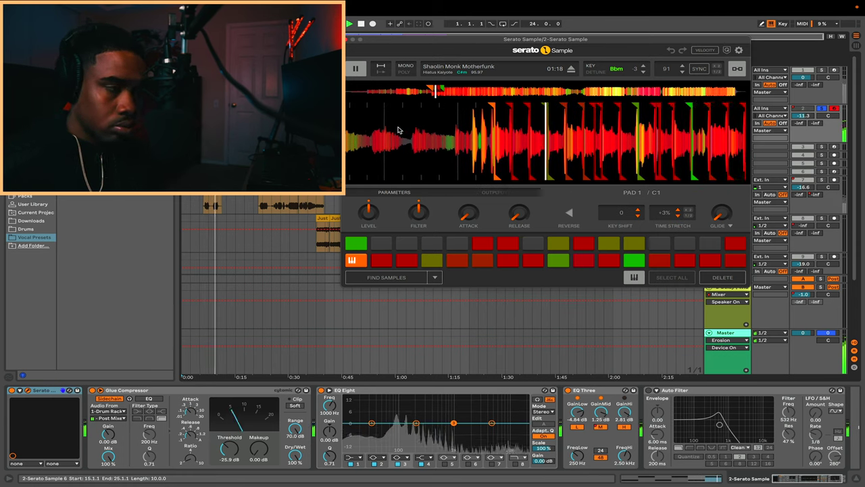
key(space)
click(821, 109)
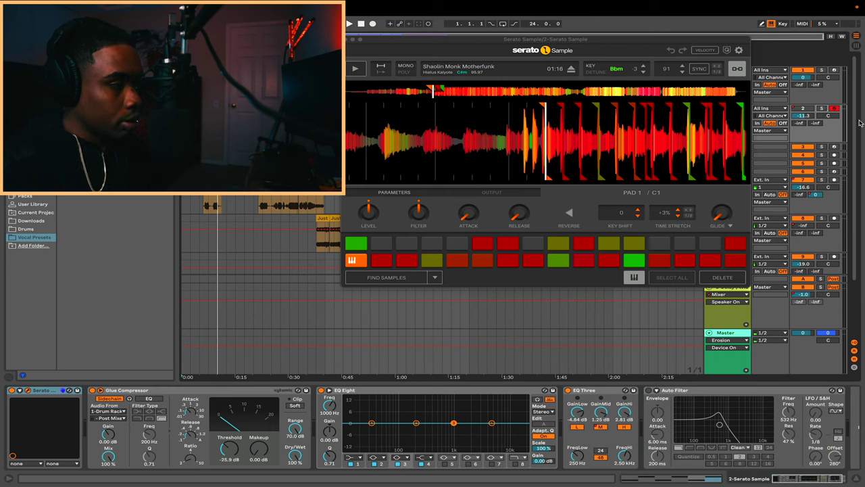
key(space)
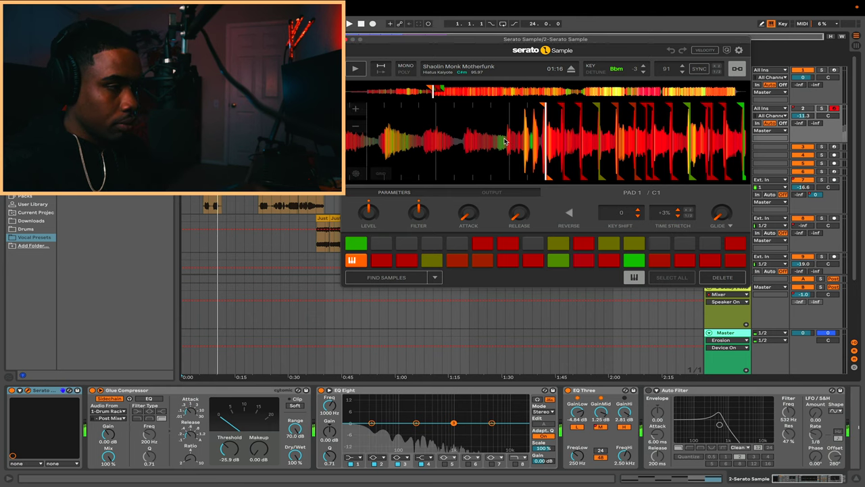
Step: Zoom into the sample's slices, pan to later slice markers, then close the sampler
click(354, 110)
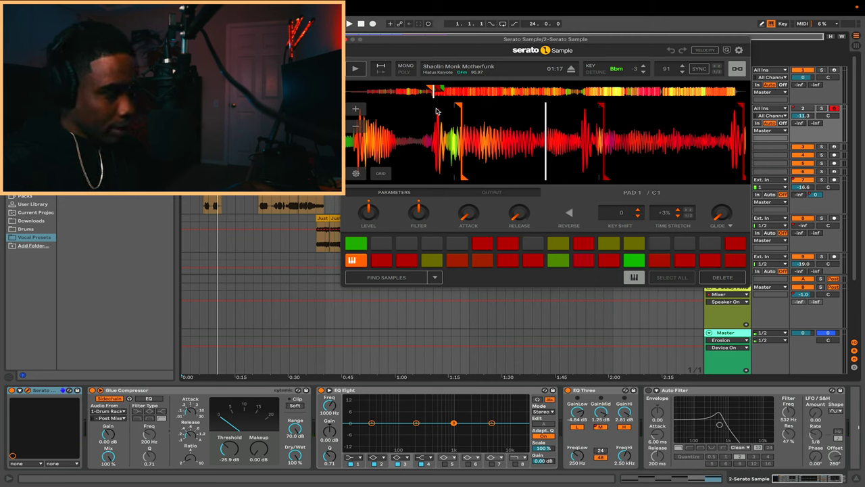
key(space)
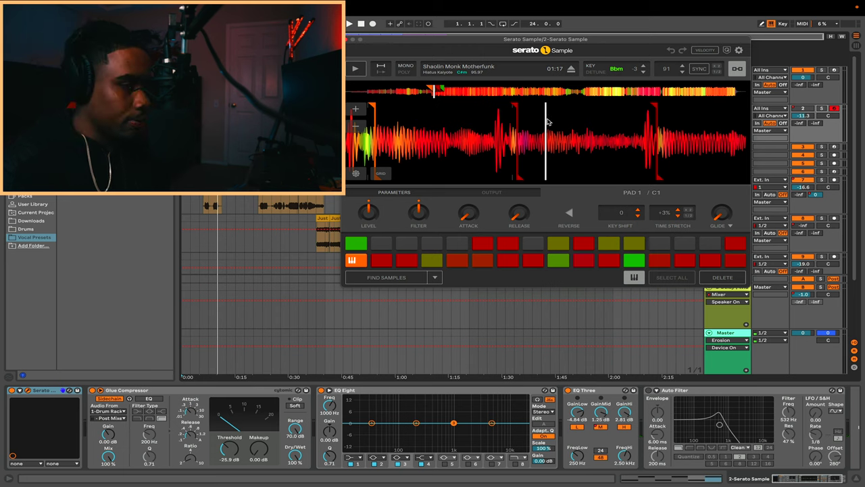
drag(547, 122, 444, 121)
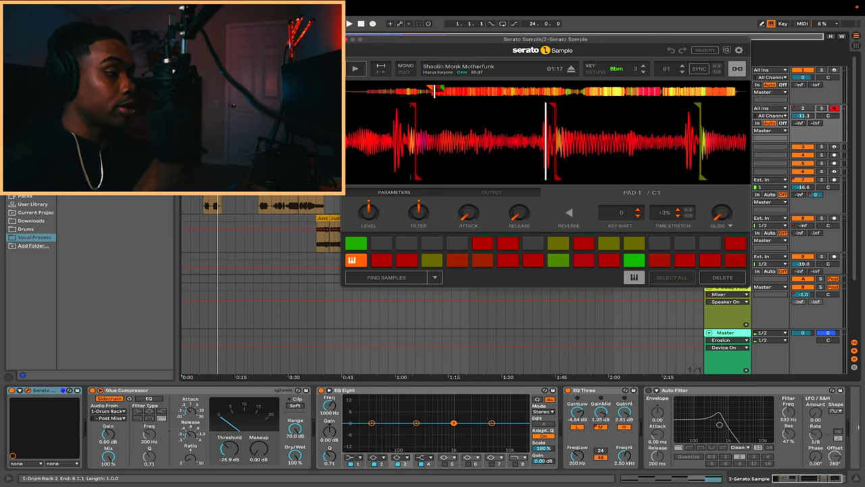
key(ctrl+alt+p)
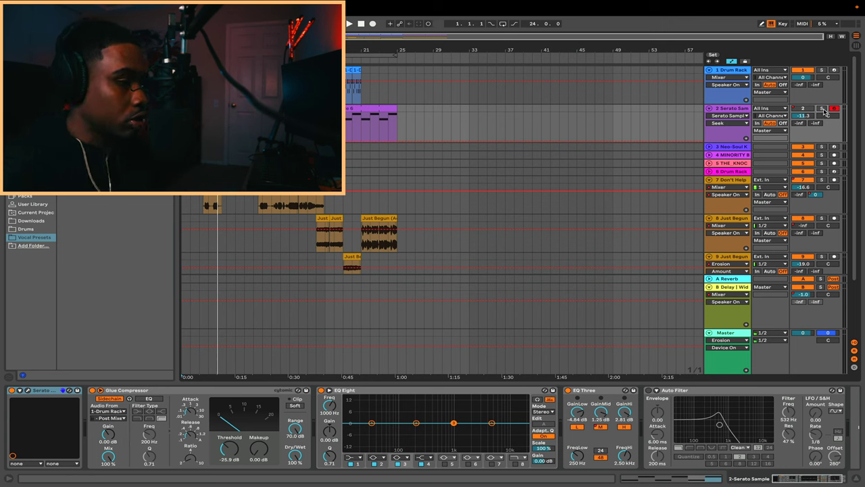
click(820, 68)
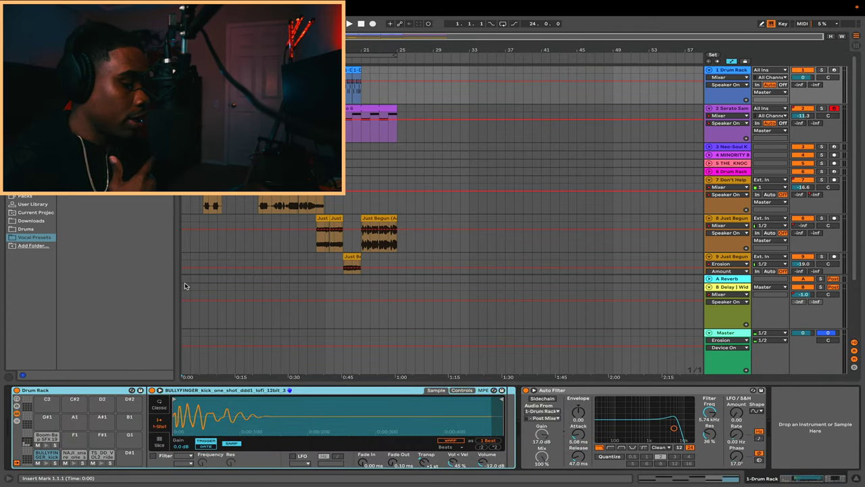
Step: Audition the BULLYFINGER kick and NAJI snare, then solo and play the Drum Rack showing its pattern
click(45, 463)
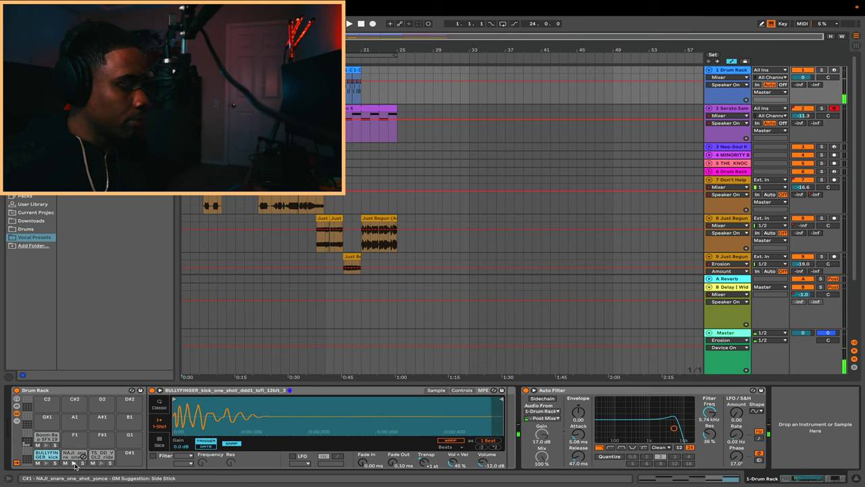
click(75, 465)
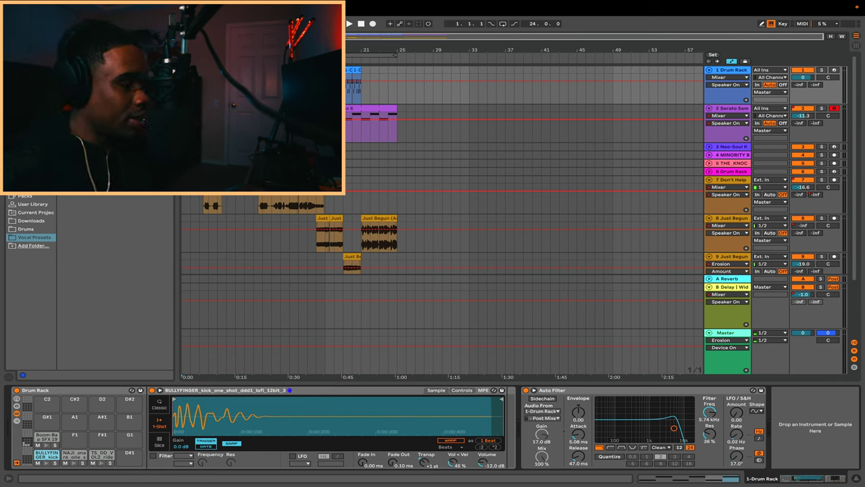
click(821, 69)
key(space)
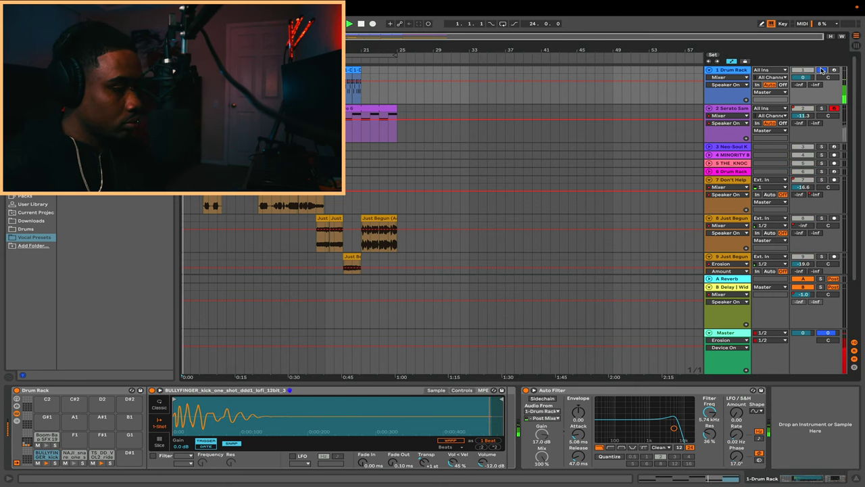
key(shift+Tab)
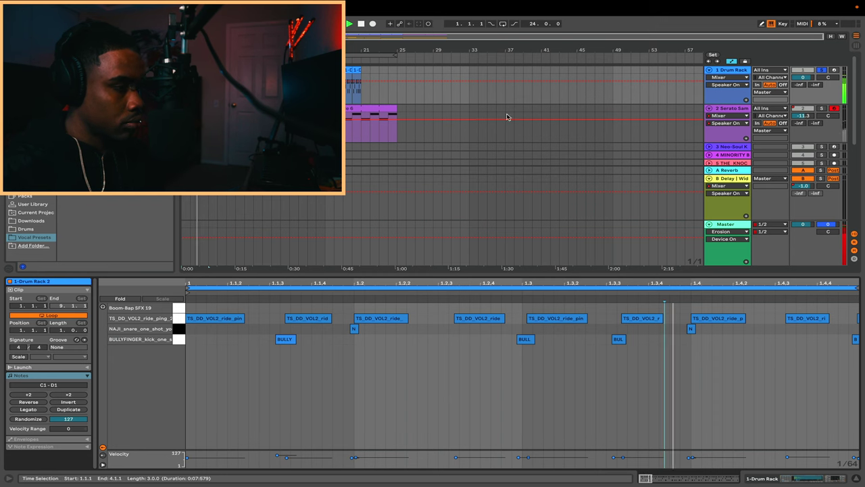
Step: Unsolo the drums, play from the start, and peek at the Serato Sample 6 clip's notes
click(821, 69)
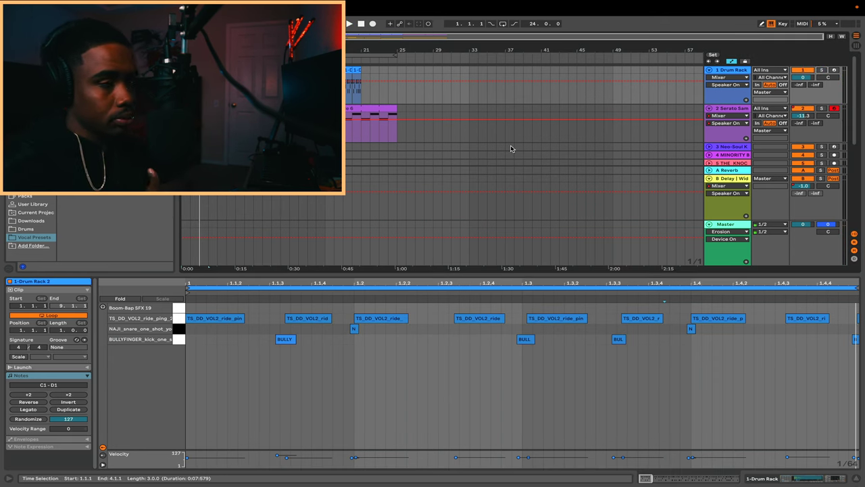
key(space)
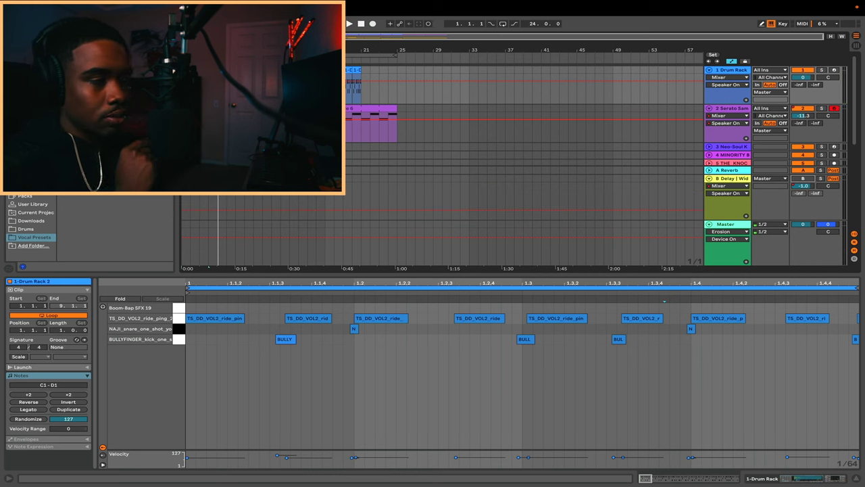
scroll(209, 268, up, 2)
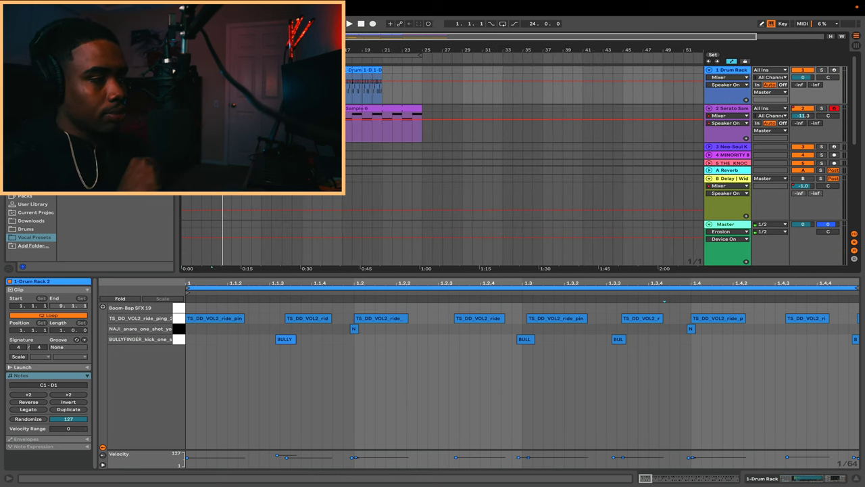
key(Down)
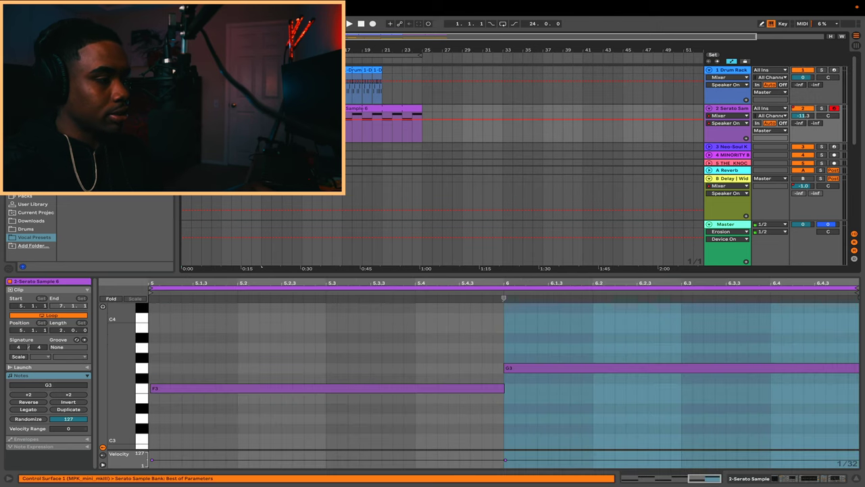
key(Up)
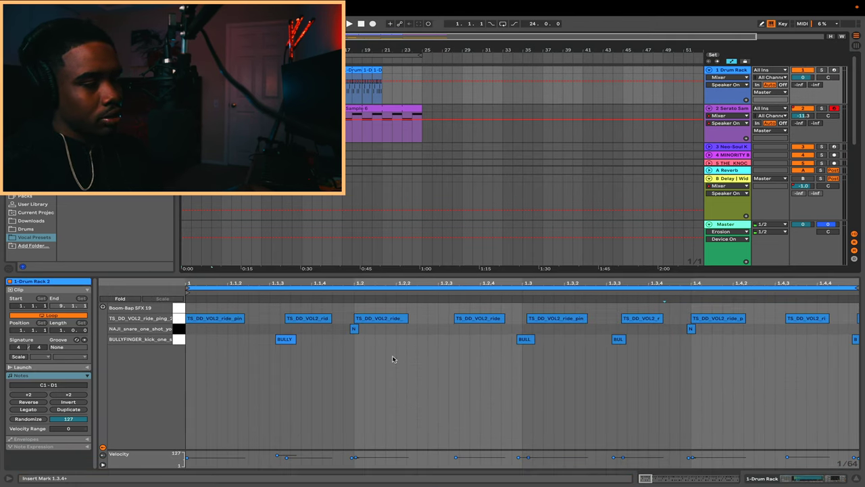
Step: Add a kick at 1.1.4, delete it again, and play the drum pattern
double_click(337, 340)
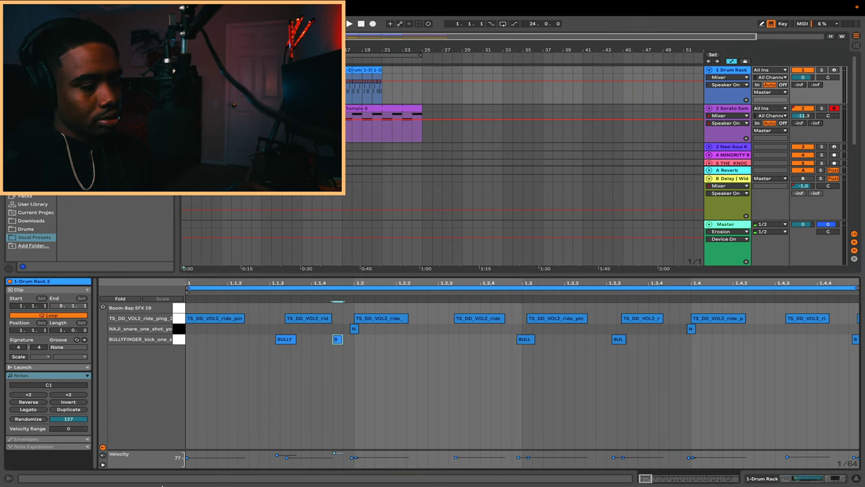
double_click(339, 345)
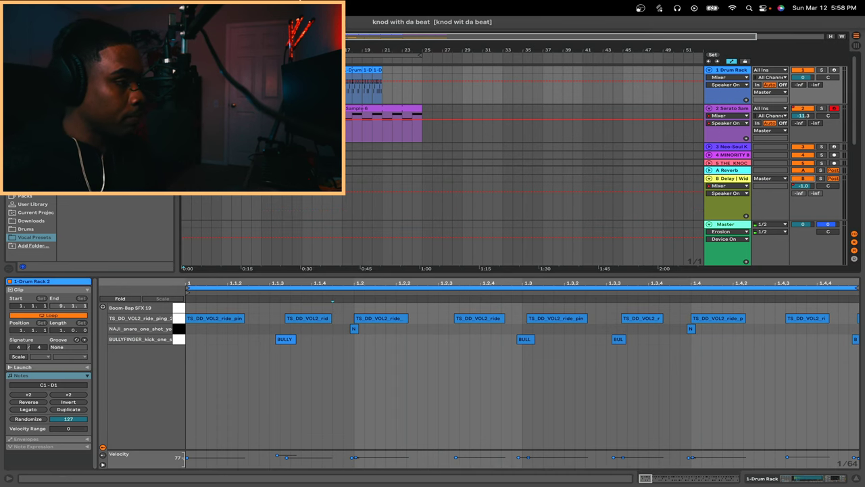
key(space)
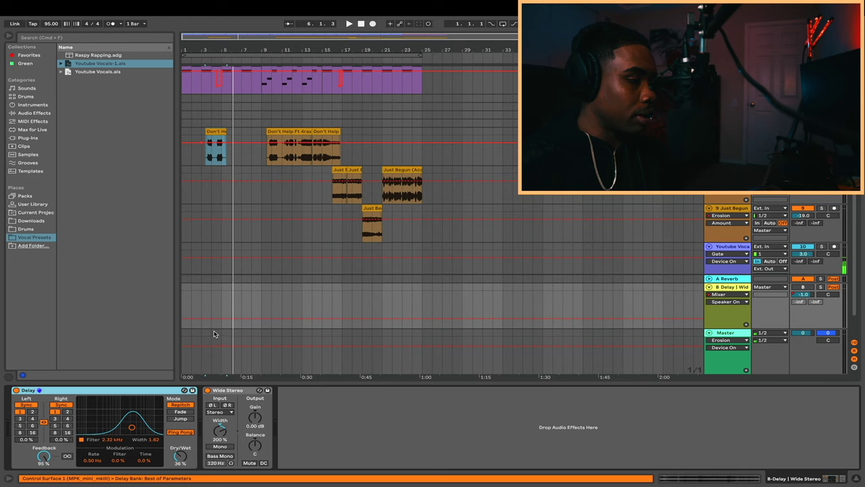
double_click(291, 131)
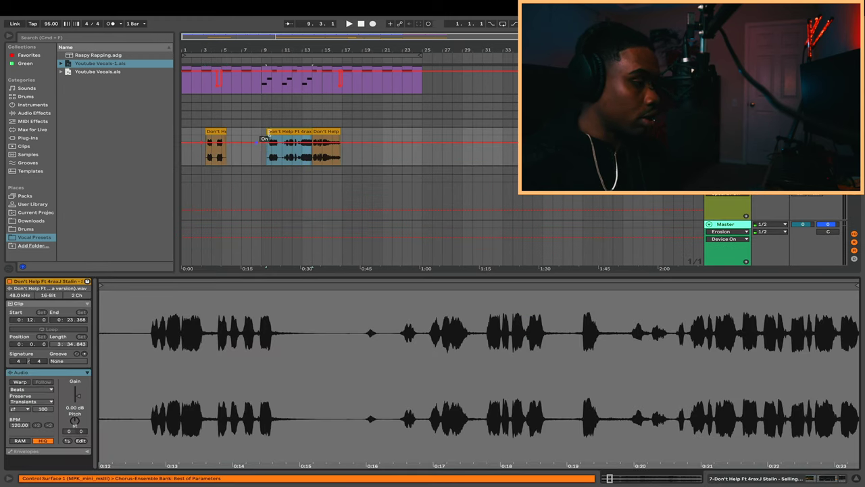
Step: Browse the Just Begun, drum and Serato clips and the Don't Help and Serato effect chains
scroll(326, 130, down, 3)
click(369, 103)
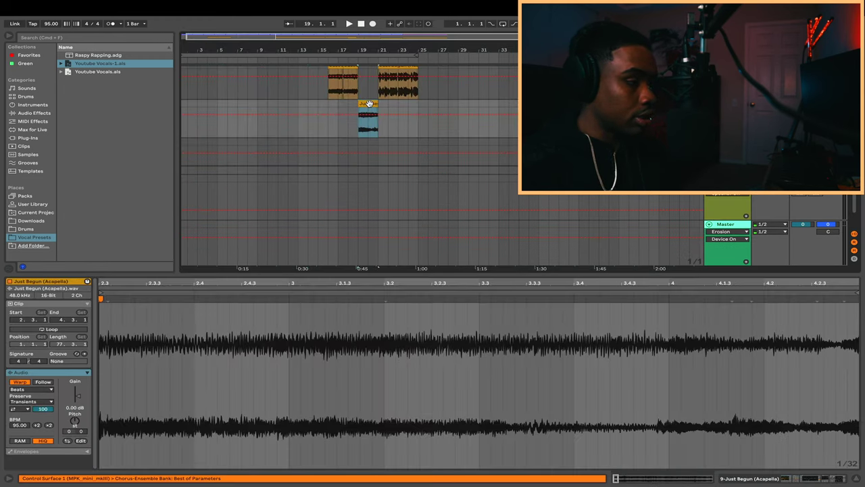
scroll(288, 86, up, 3)
scroll(260, 102, down, 3)
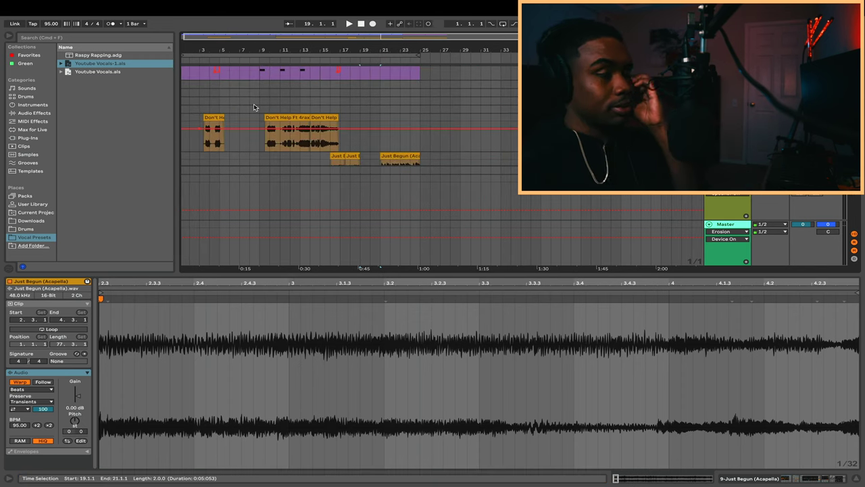
scroll(253, 103, up, 2)
click(208, 79)
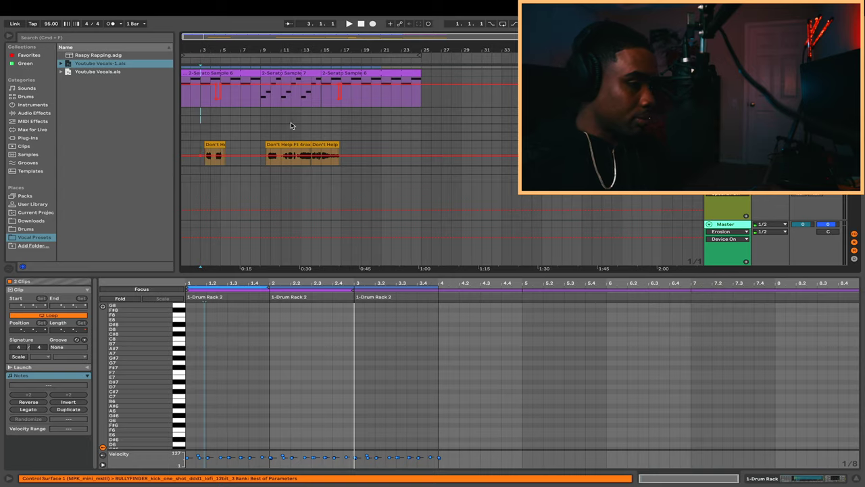
click(350, 149)
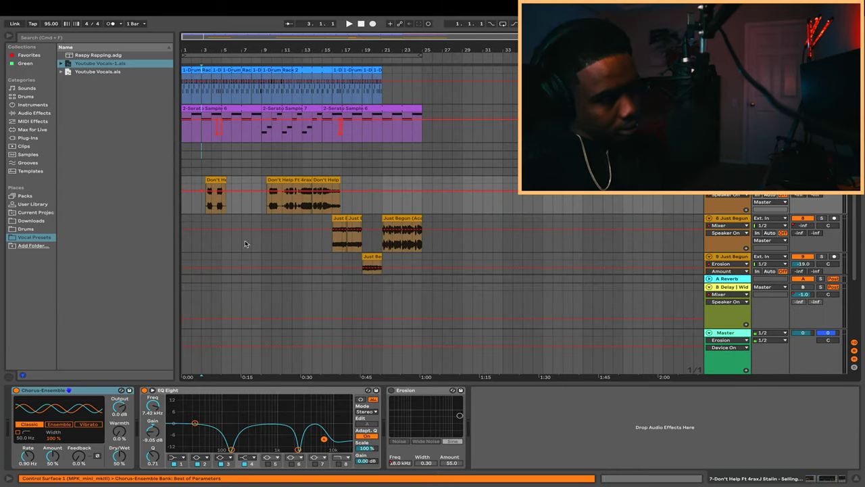
click(262, 134)
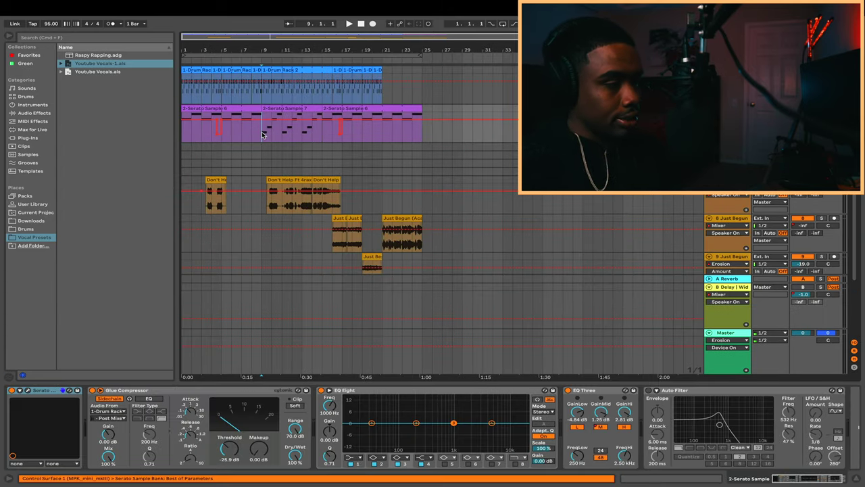
Step: Play from bar 9 and show the Don't Help chain: Chorus-Ensemble, EQ Eight and Erosion
key(space)
click(269, 174)
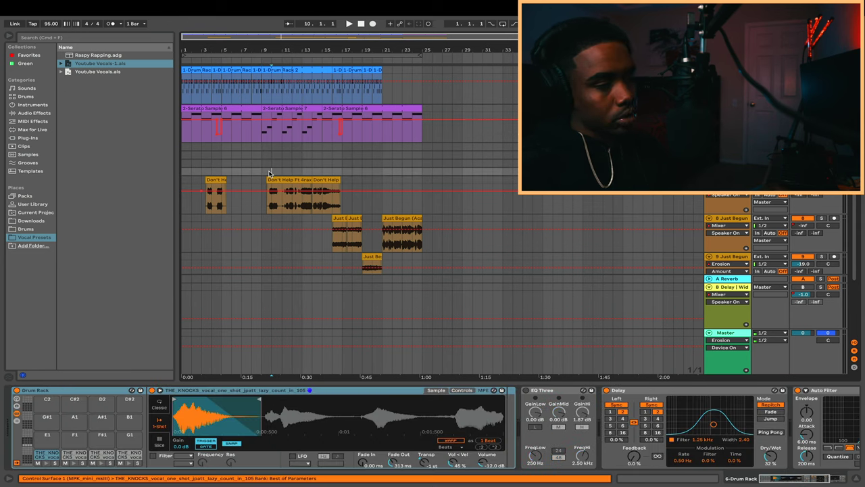
click(262, 161)
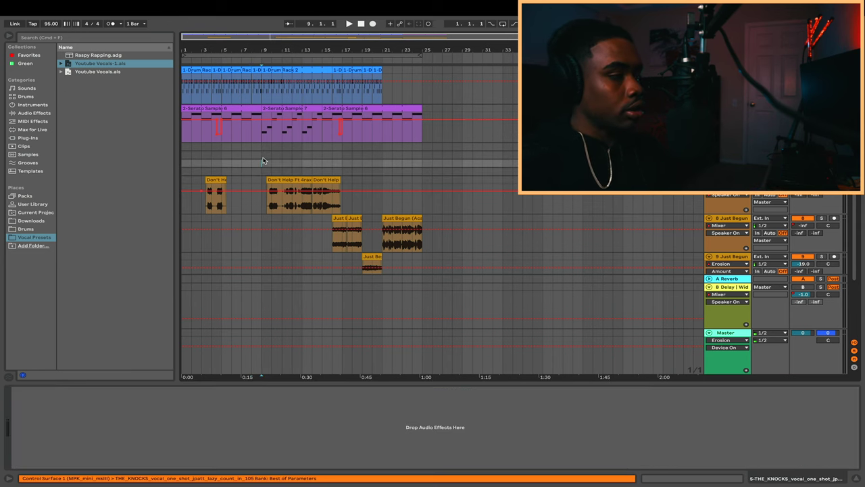
key(space)
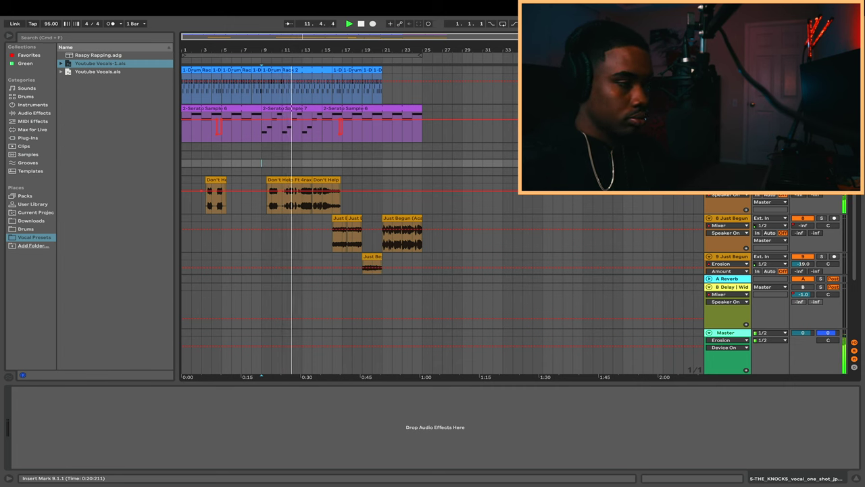
double_click(296, 183)
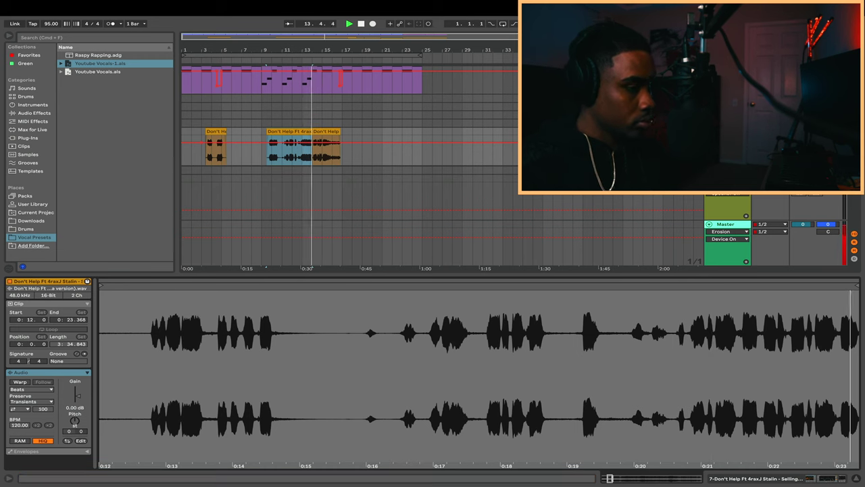
key(shift+Tab)
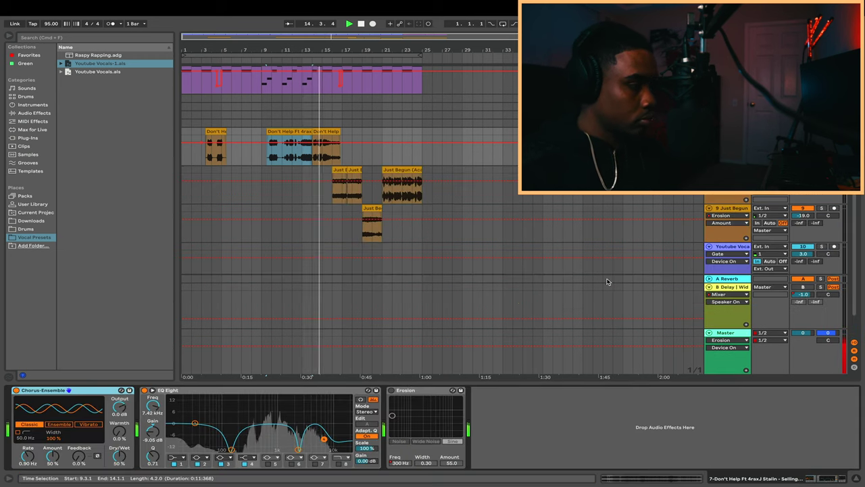
scroll(324, 189, up, 3)
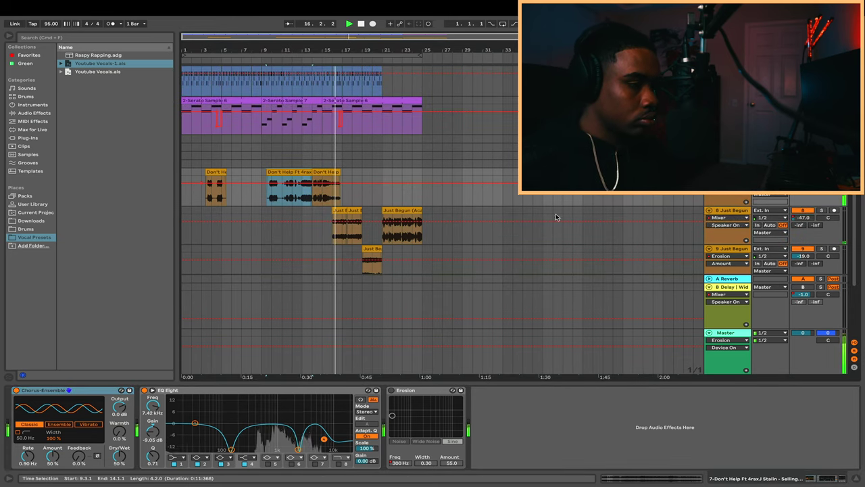
Step: Show the Just Begun track's chain, duplicate its short clip, and open the longer Just Begun (Acapella) clip
click(721, 212)
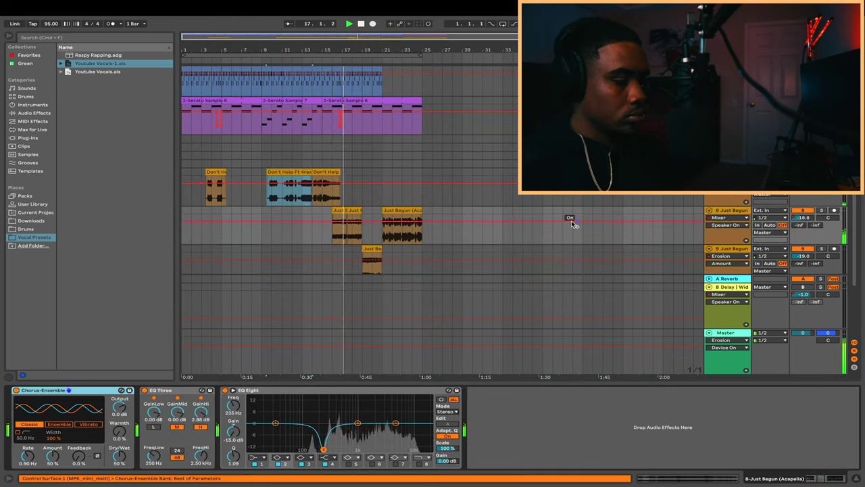
double_click(350, 211)
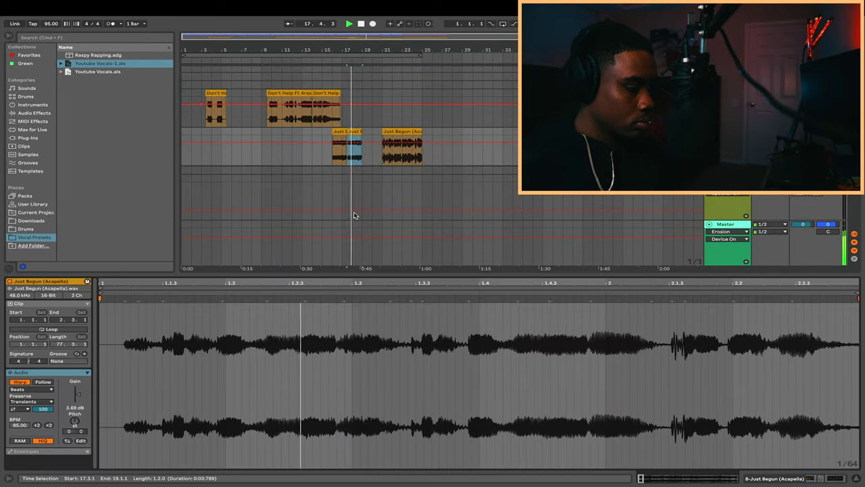
key(ctrl+d)
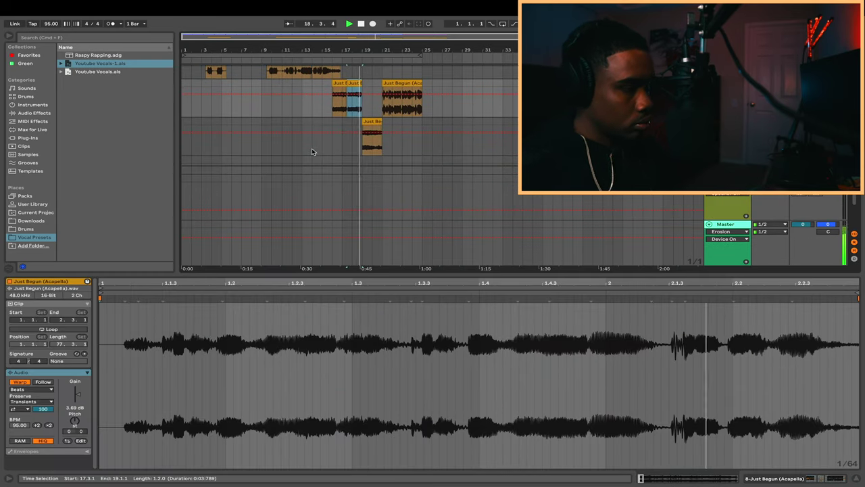
click(369, 138)
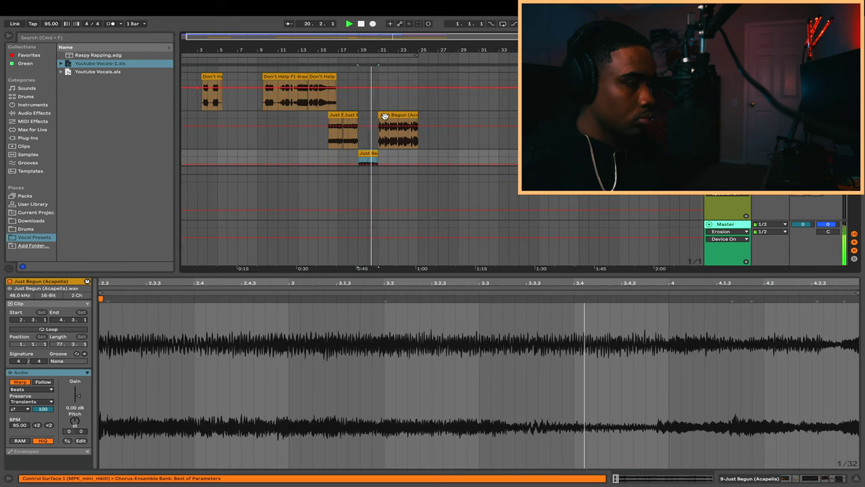
click(387, 115)
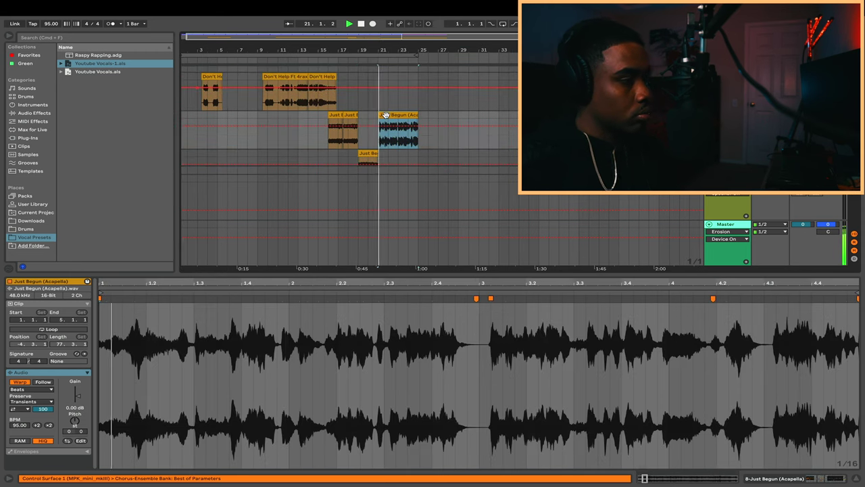
Step: Scroll through the tracks and return the clip editor to the Don't Help waveform
scroll(385, 116, down, 2)
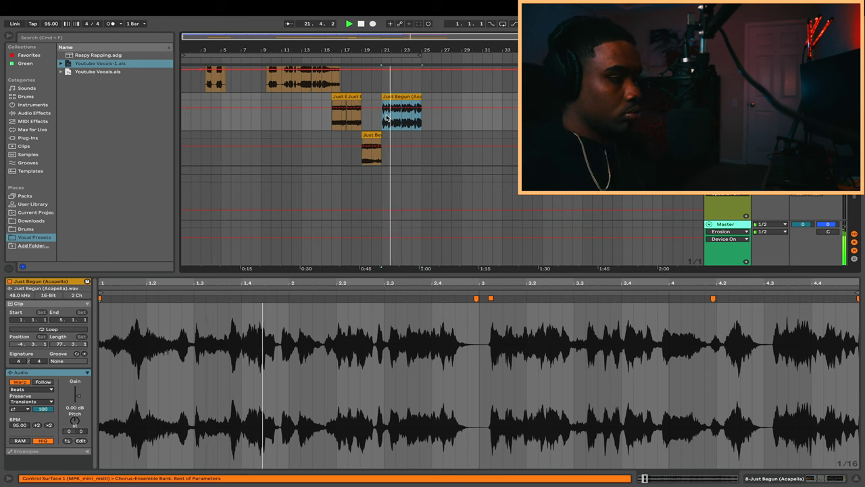
scroll(386, 117, up, 2)
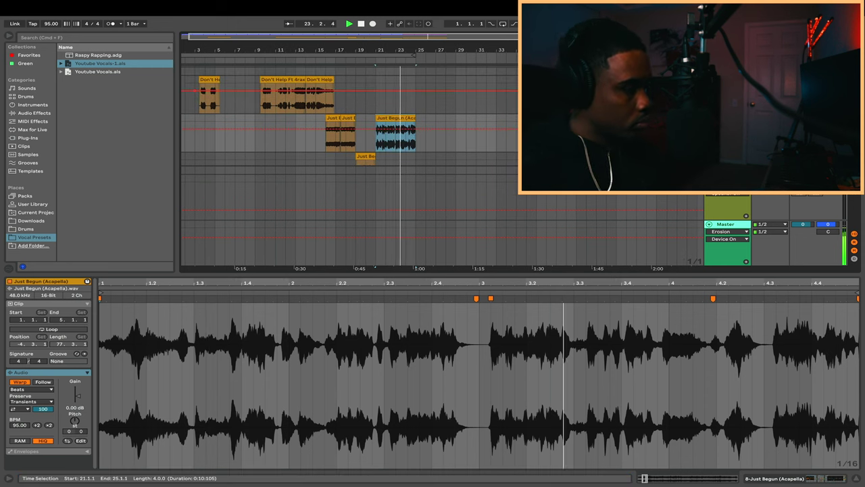
scroll(498, 137, up, 3)
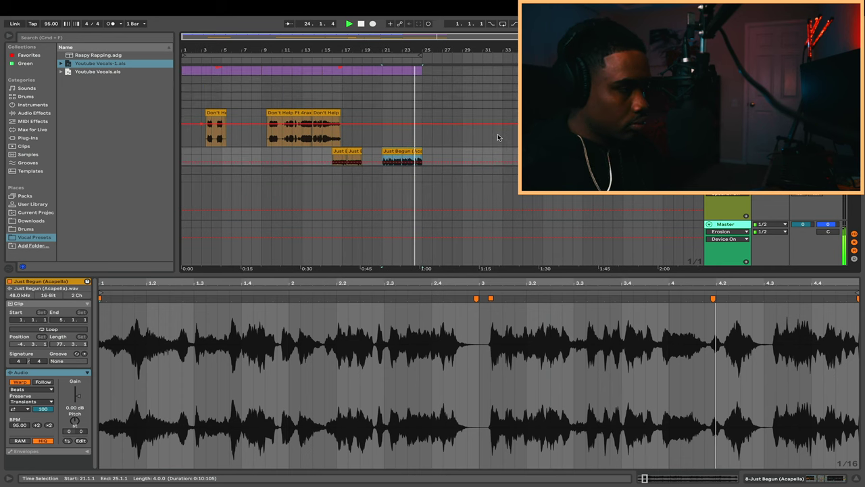
scroll(497, 137, up, 4)
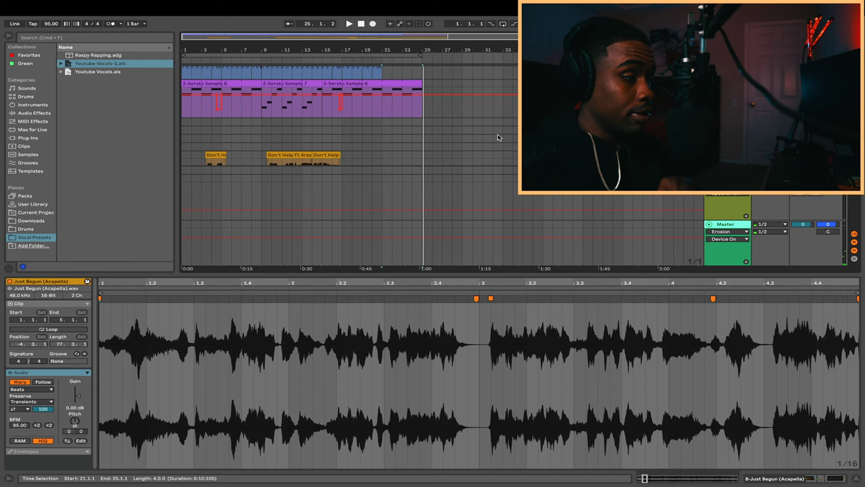
scroll(266, 117, down, 5)
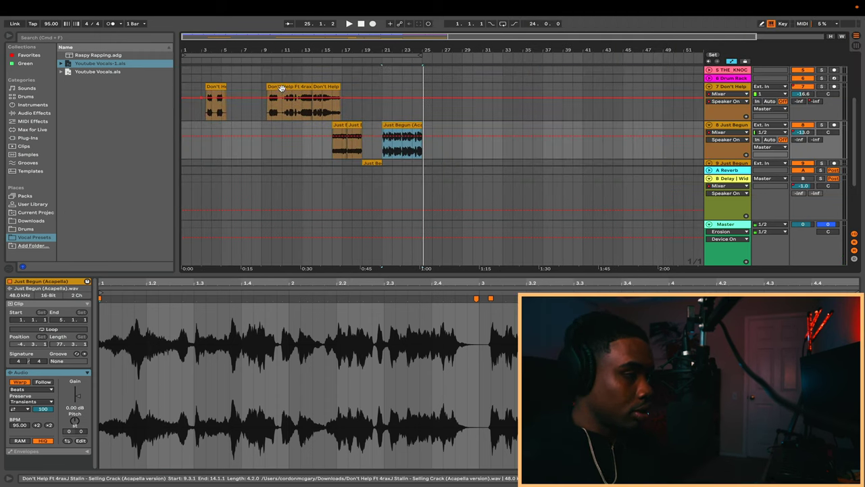
click(289, 84)
Step: Check the two Just Begun clips, then select the Don't Help track and its clip
scroll(289, 84, down, 2)
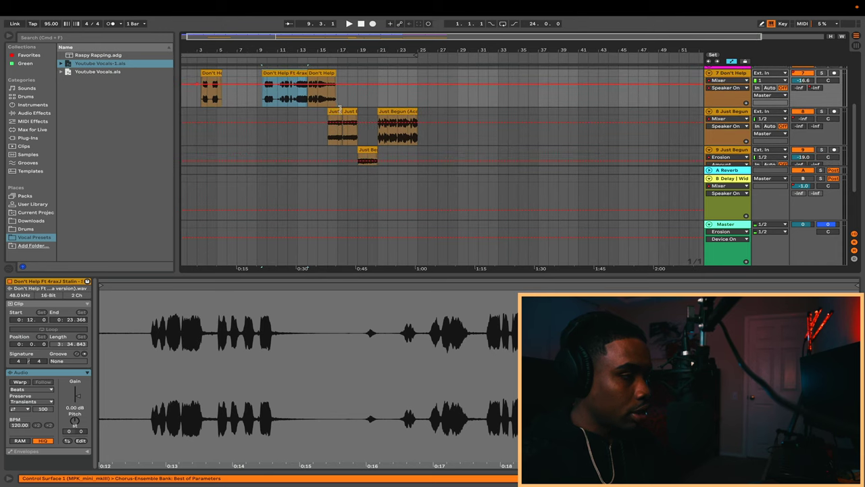
click(340, 109)
scroll(341, 112, down, 2)
click(361, 130)
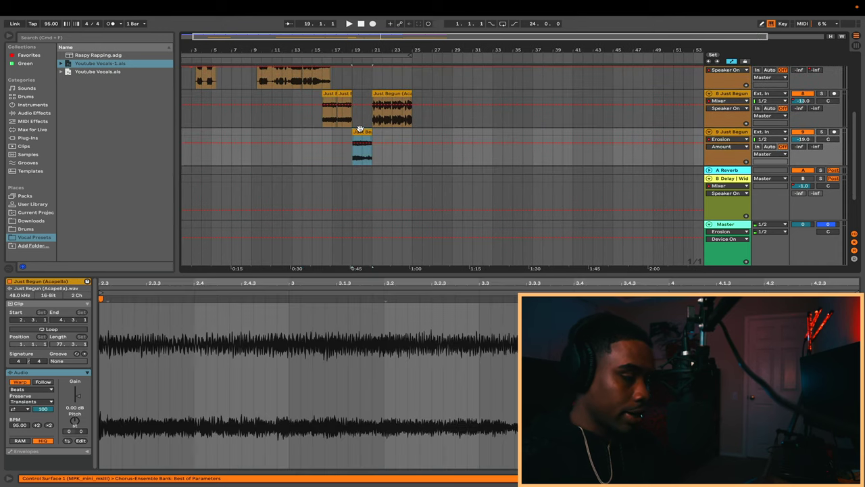
scroll(284, 108, up, 3)
click(733, 83)
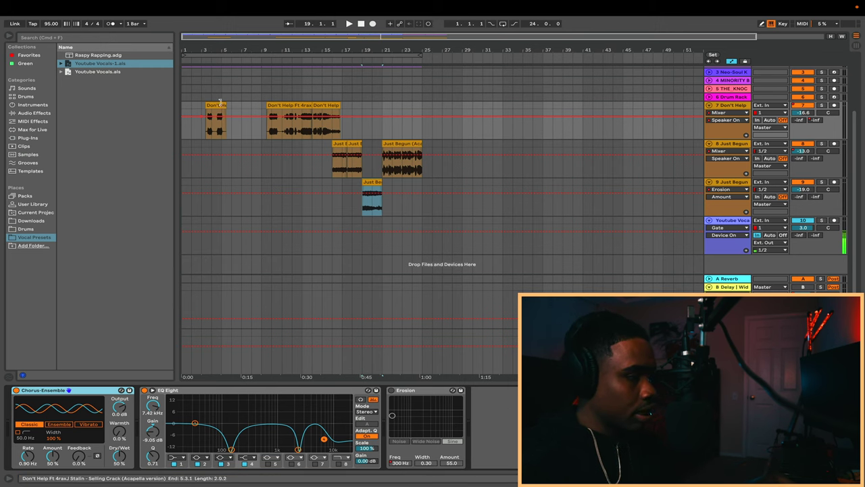
click(272, 105)
Step: Solo the Don't Help vocal and compare it with EQ Eight bypassed and re-enabled, then stop
key(space)
click(821, 106)
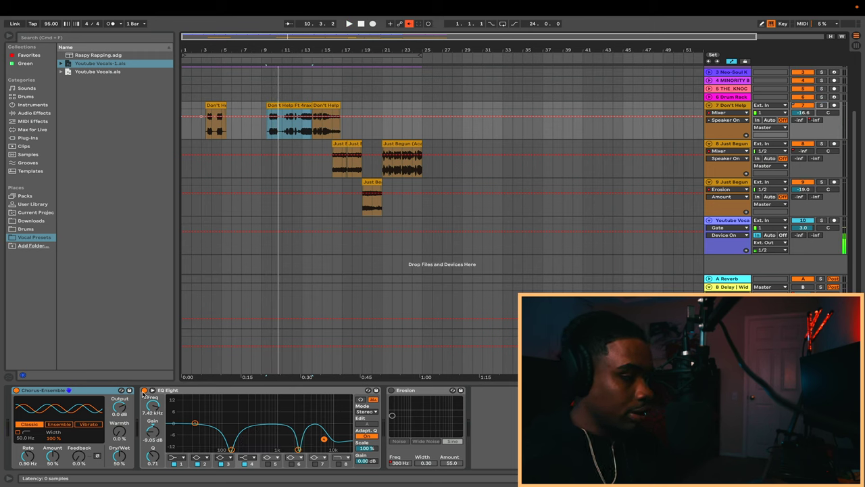
click(144, 391)
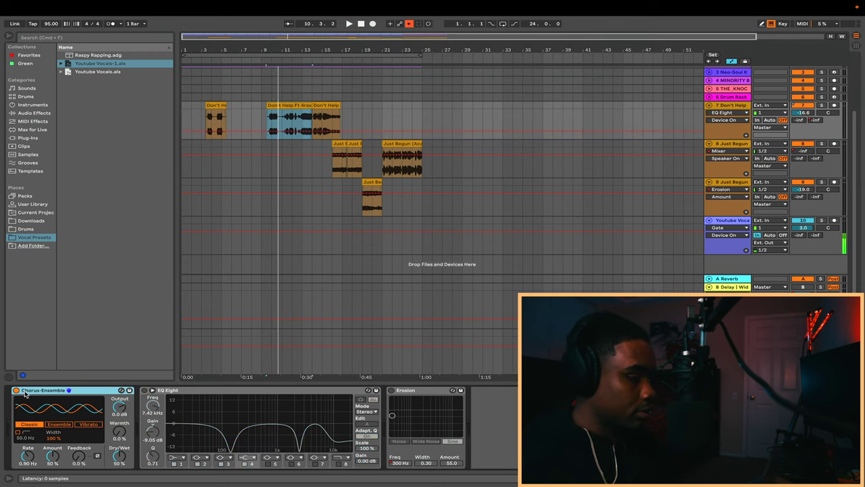
click(820, 105)
key(space)
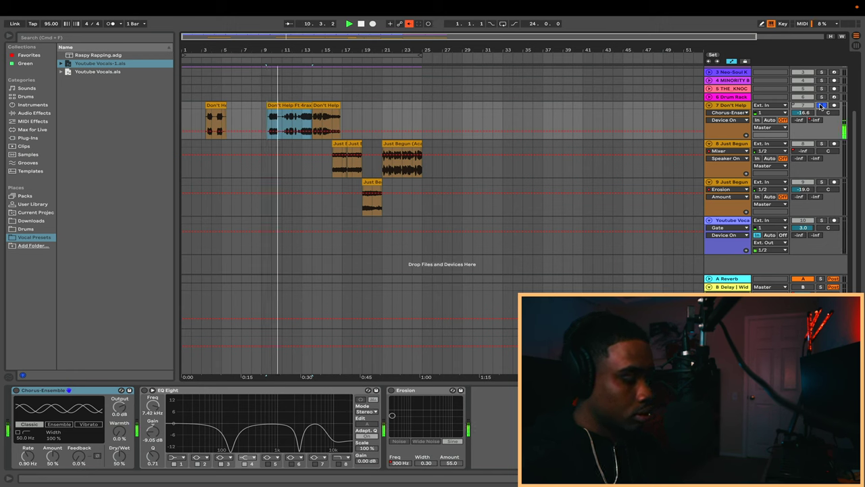
click(144, 391)
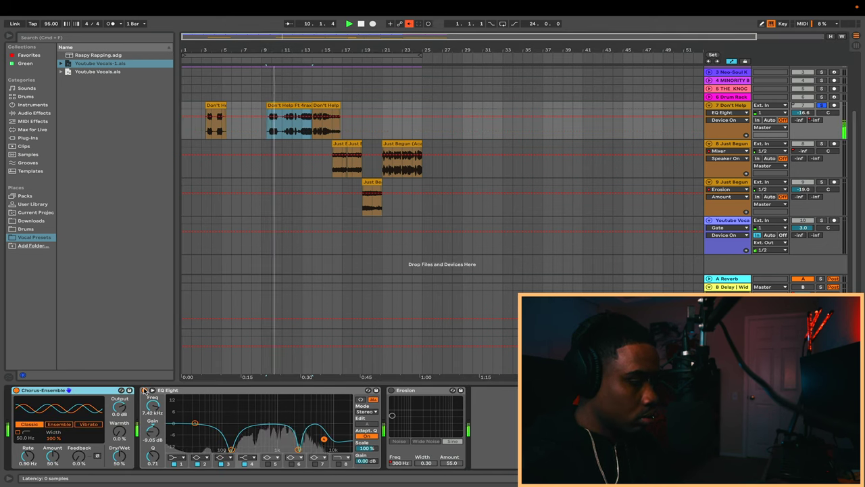
key(space)
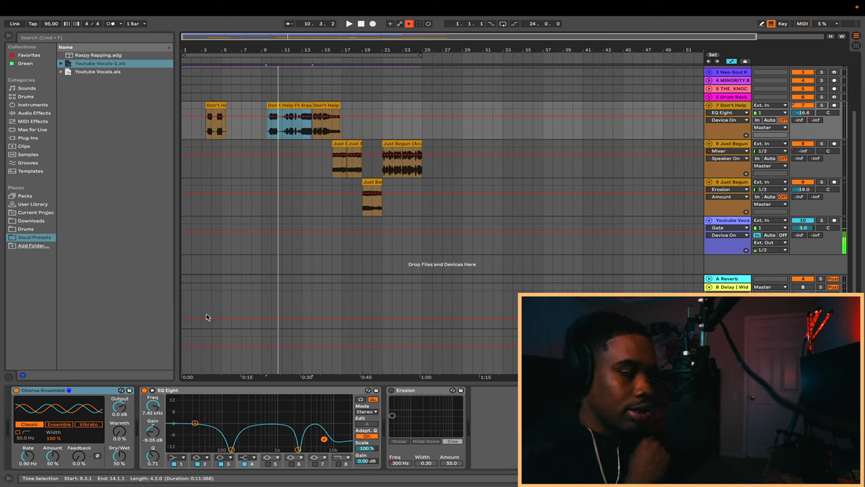
click(742, 150)
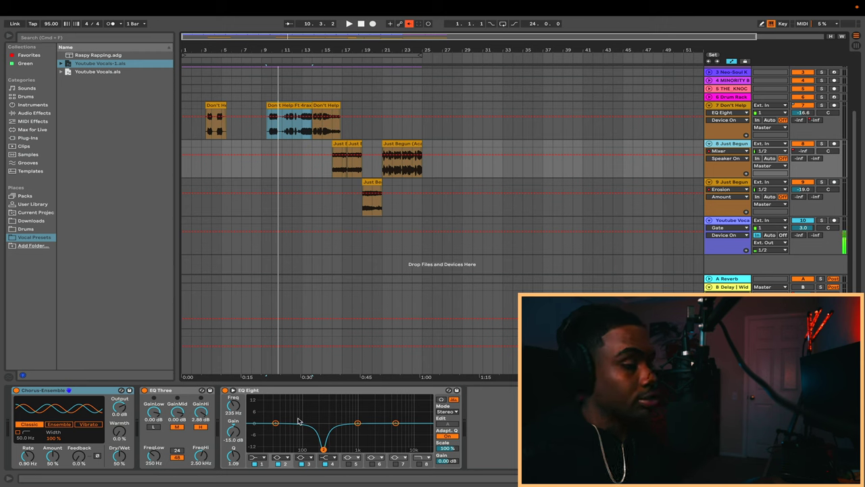
Step: Solo track 8 and play its first two short Just Begun clips, then unsolo, stop and select track 9
click(341, 155)
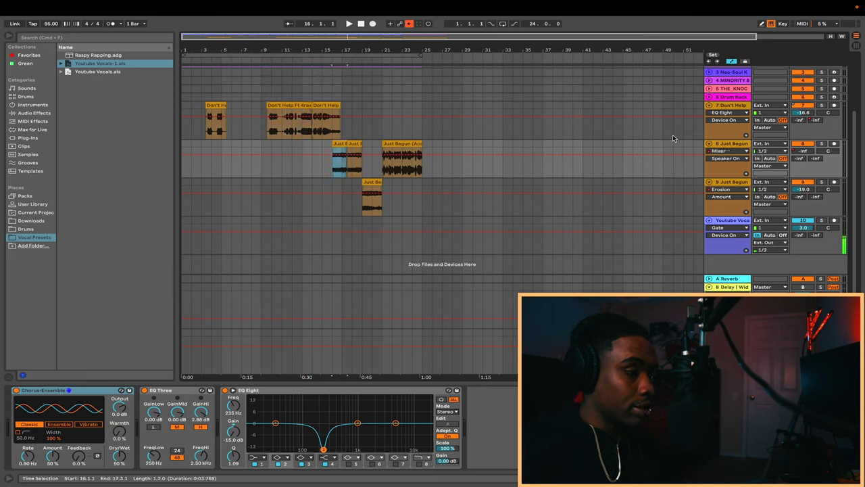
click(822, 144)
key(space)
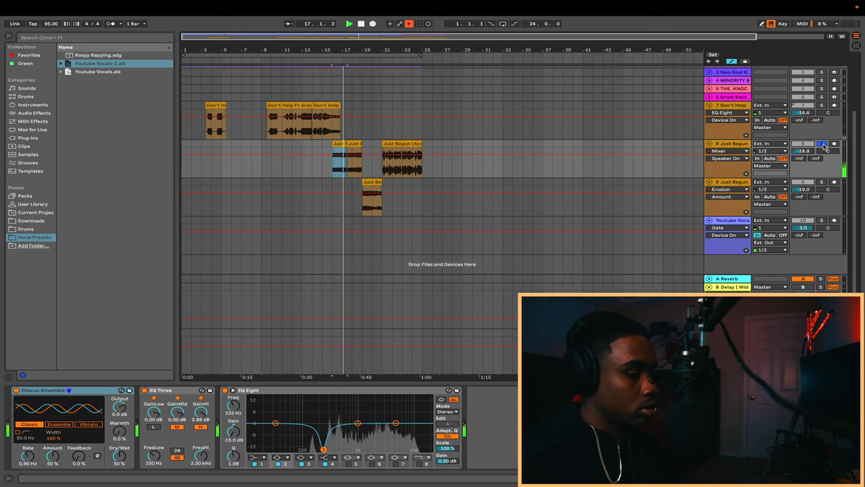
click(354, 152)
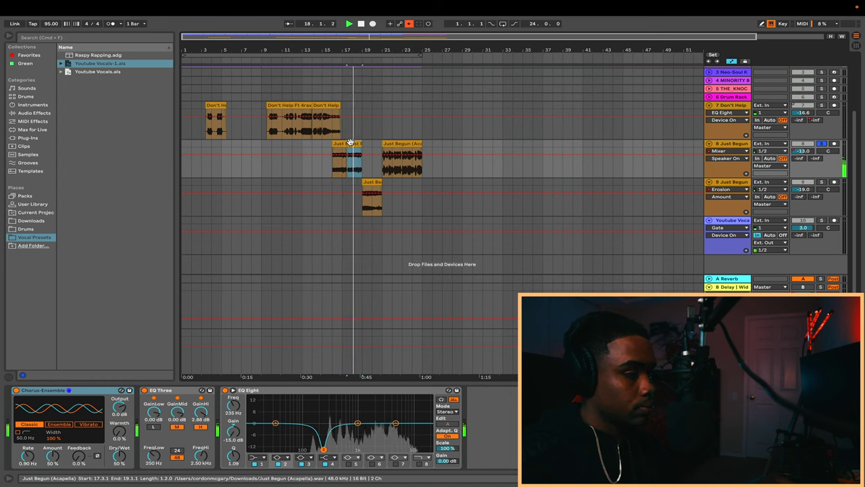
click(822, 144)
key(space)
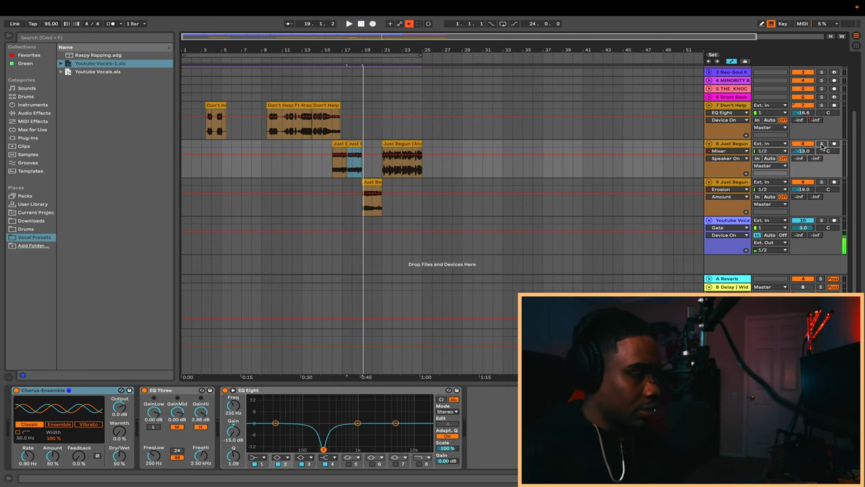
click(721, 184)
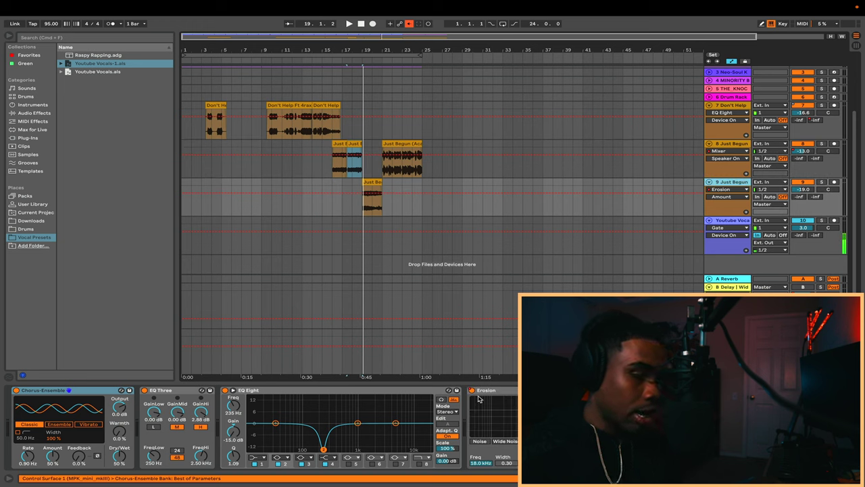
Step: Play the short Just Begun clip on track 9 once, then stop playback
click(369, 181)
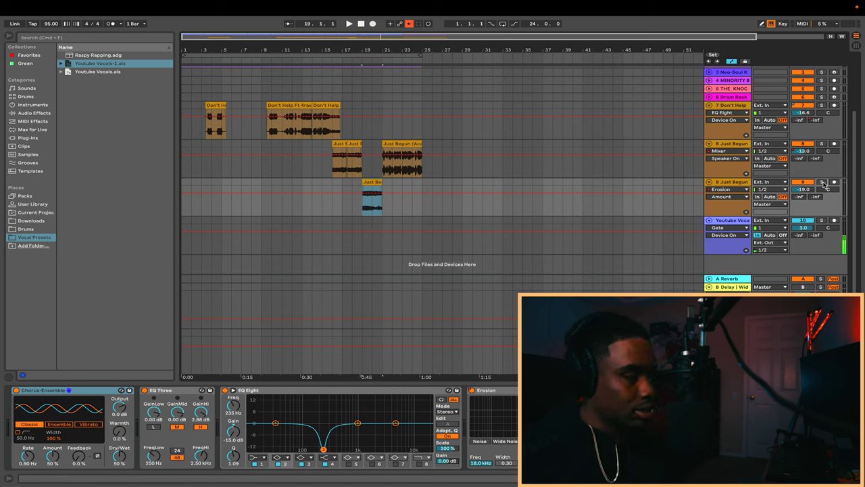
key(space)
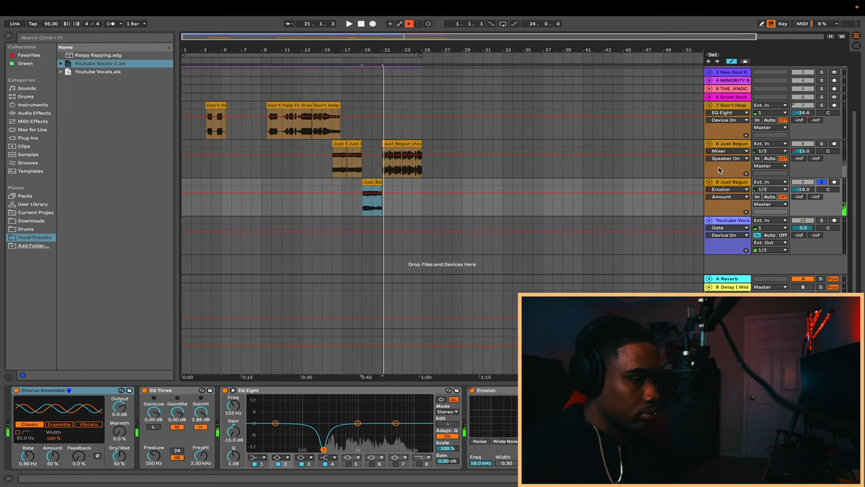
key(space)
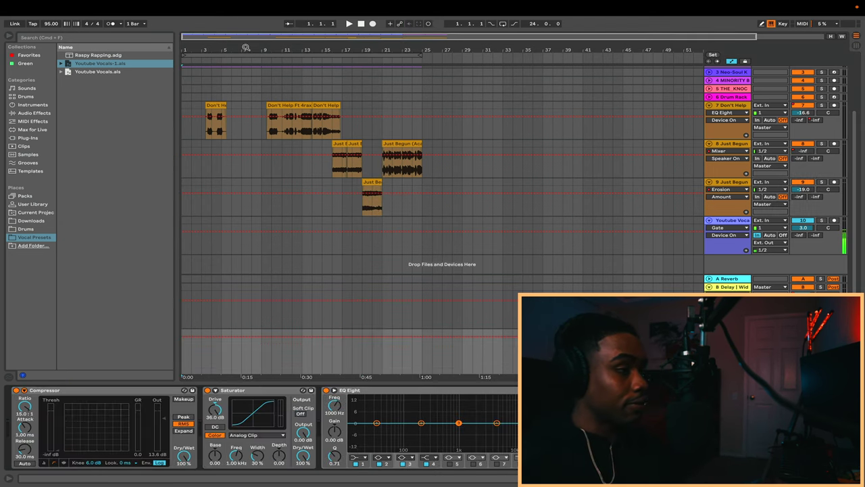
Step: Zoom out to more bars and open the Serato Sample plugin showing the chopped 'Shaolin Monk Motherfunk' sample
drag(246, 48, 246, 43)
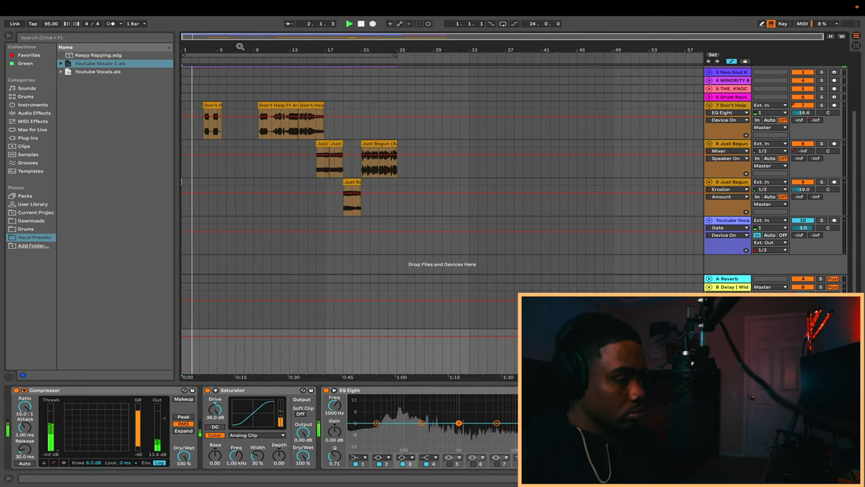
scroll(230, 100, up, 3)
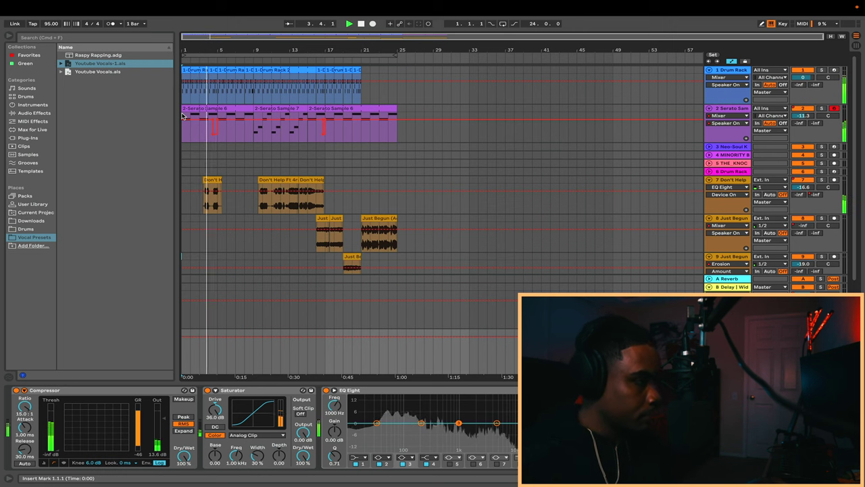
double_click(213, 189)
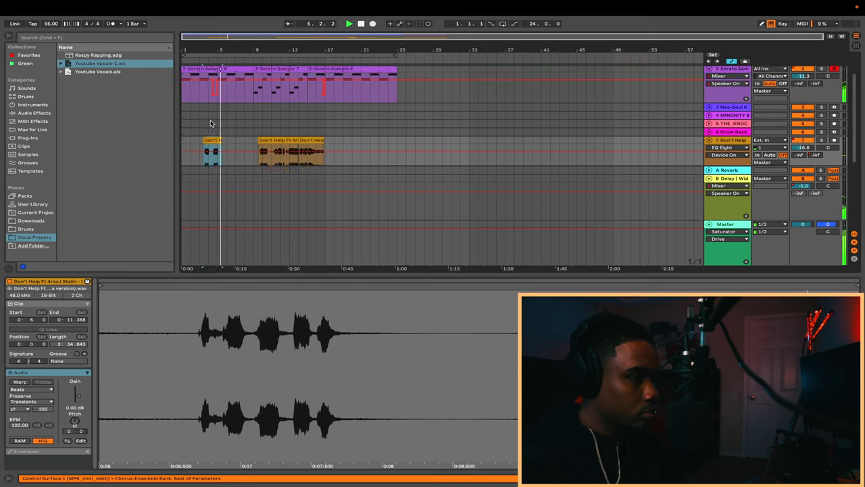
scroll(492, 93, up, 3)
click(729, 110)
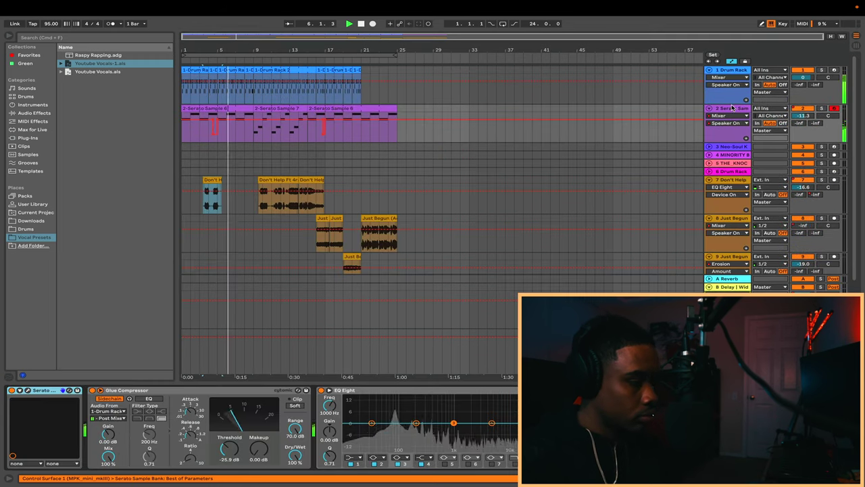
click(29, 391)
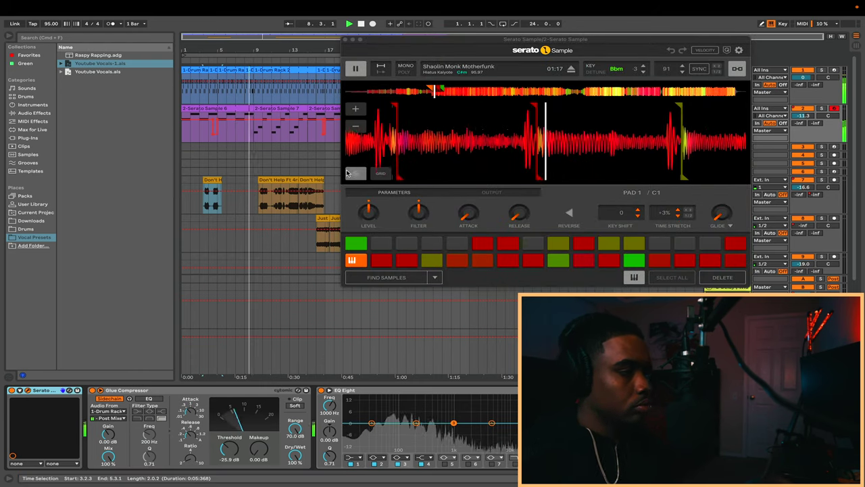
Step: Close the Serato Sample window and open the 2-Serato Sample 7 clip's MIDI notes
click(344, 39)
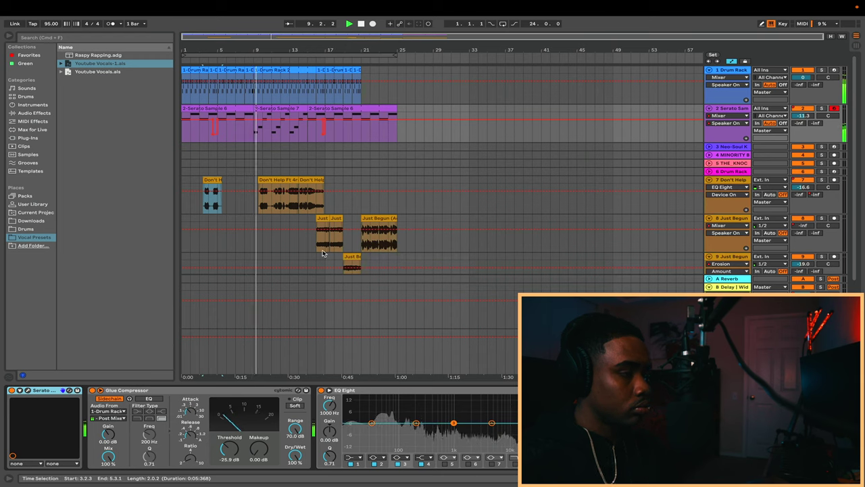
click(265, 109)
double_click(265, 110)
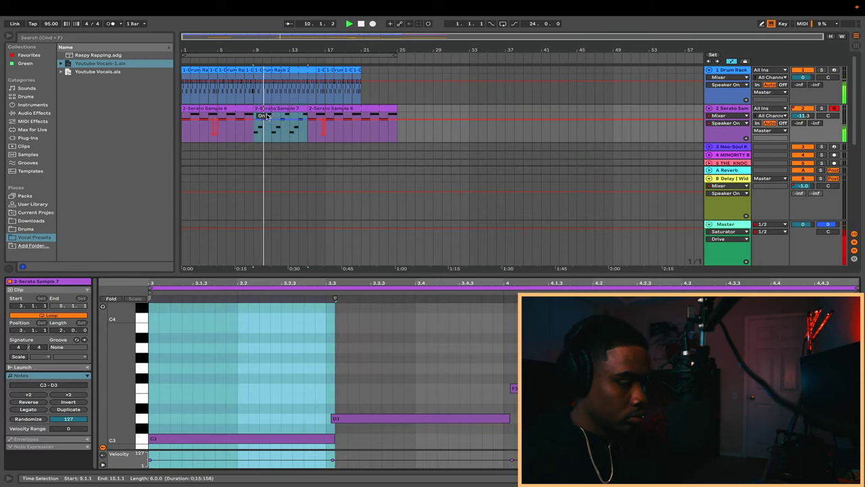
Step: Clear the time selection and zoom out in the note view to review the chop notes
click(153, 349)
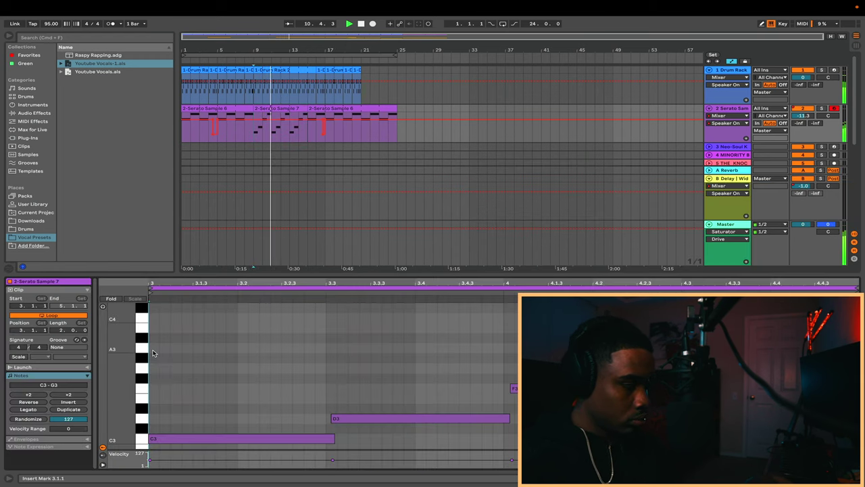
drag(157, 282, 124, 289)
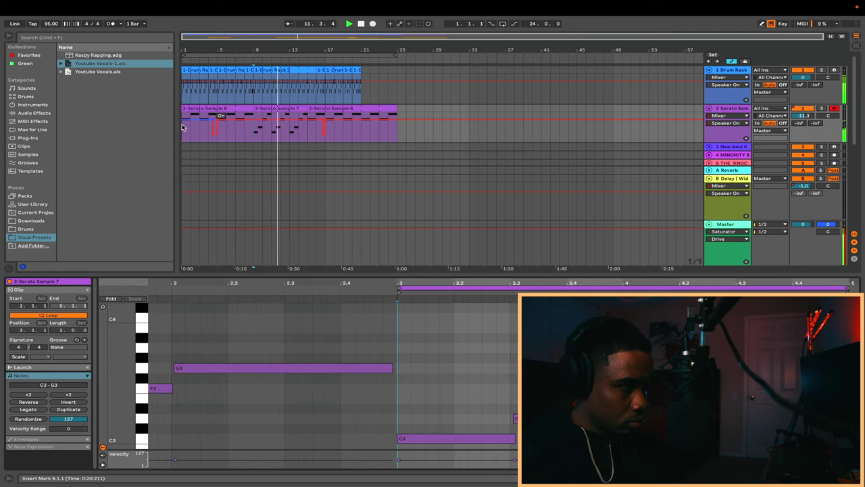
scroll(277, 87, down, 5)
scroll(278, 87, up, 4)
scroll(277, 87, up, 1)
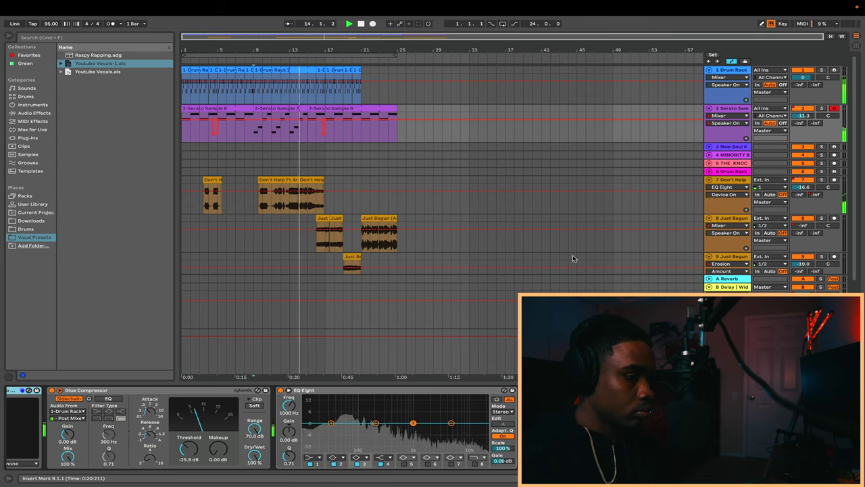
scroll(360, 186, down, 1)
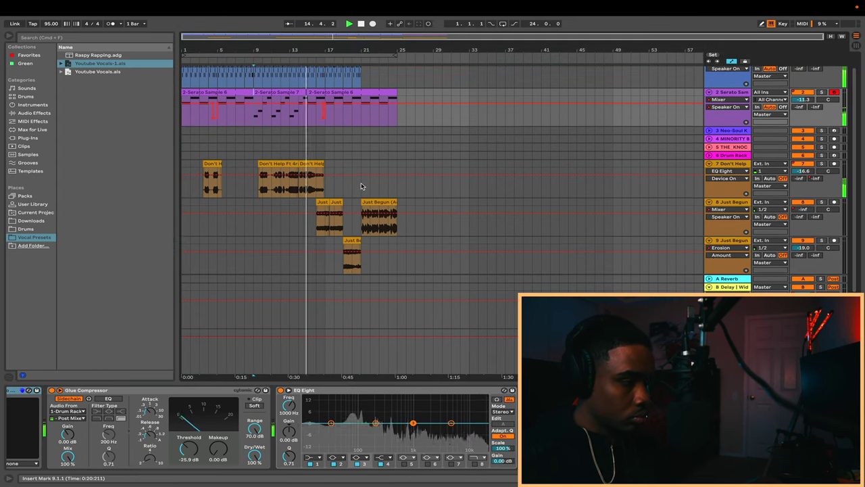
scroll(314, 169, up, 1)
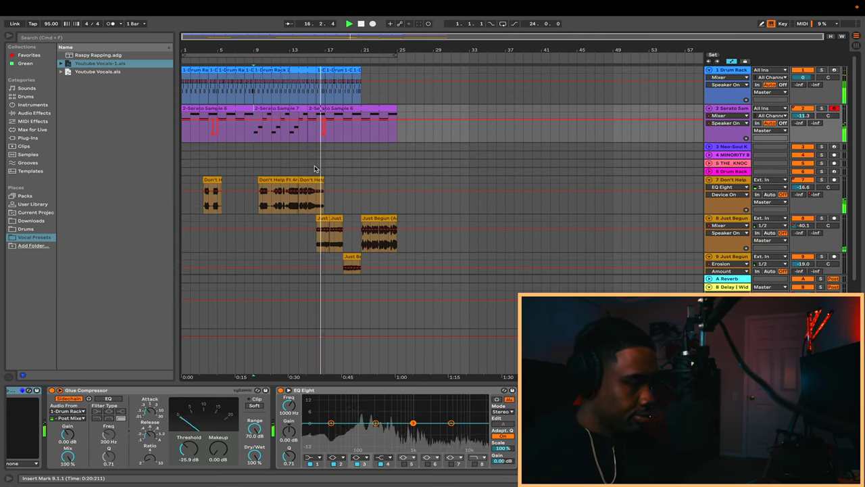
scroll(315, 169, down, 1)
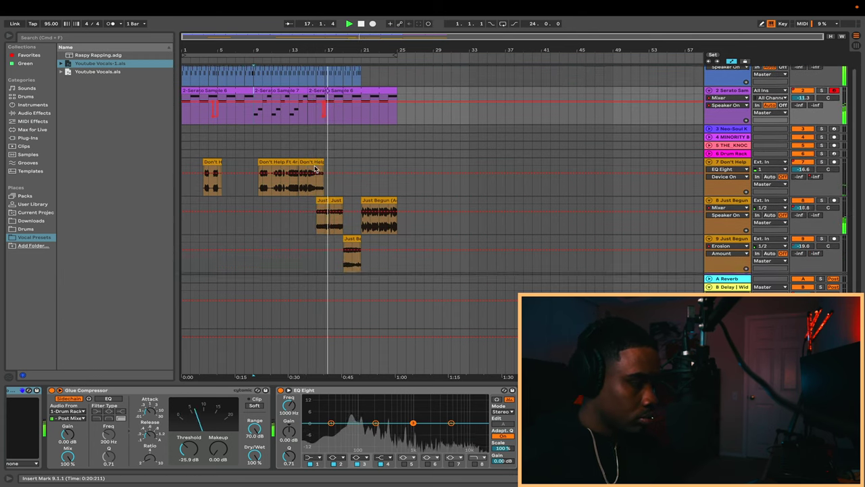
scroll(315, 169, down, 1)
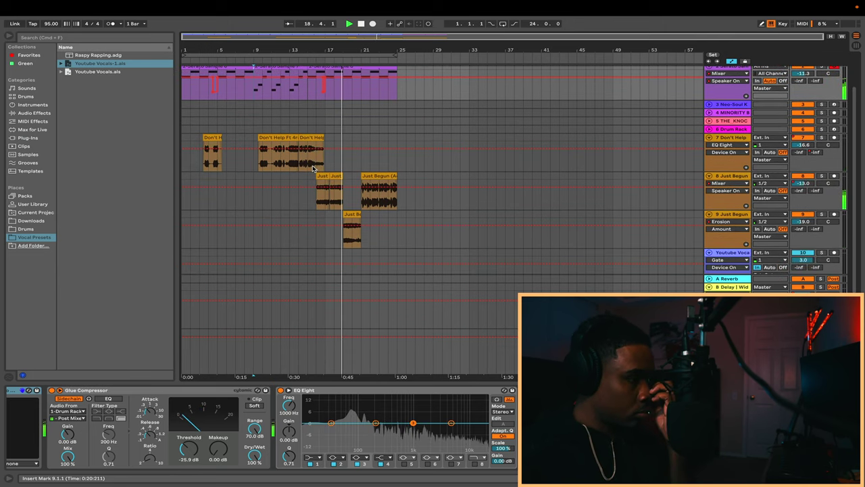
scroll(341, 156, up, 1)
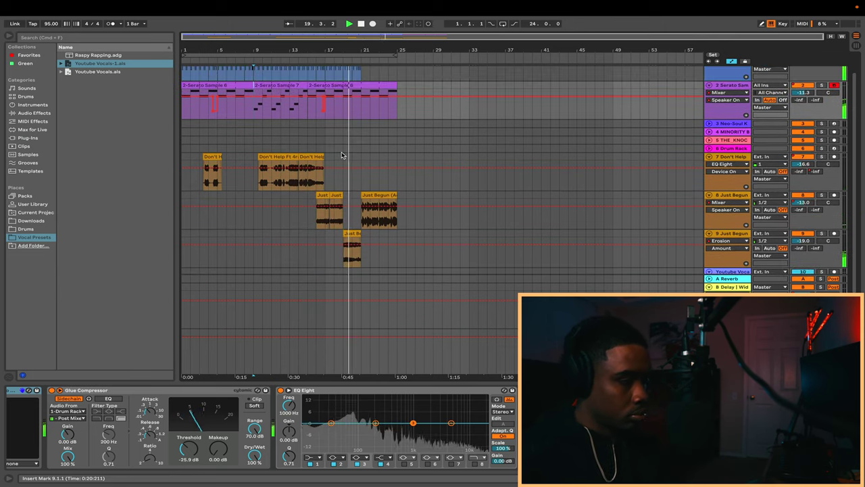
scroll(342, 155, up, 1)
scroll(341, 155, up, 2)
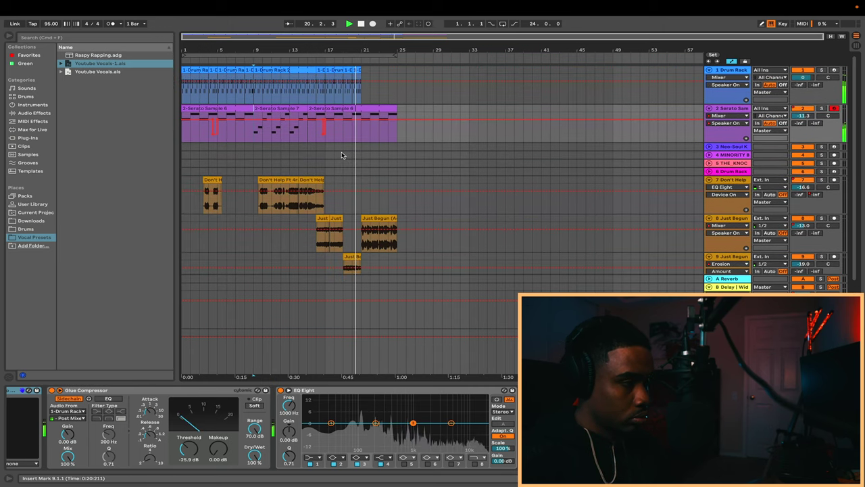